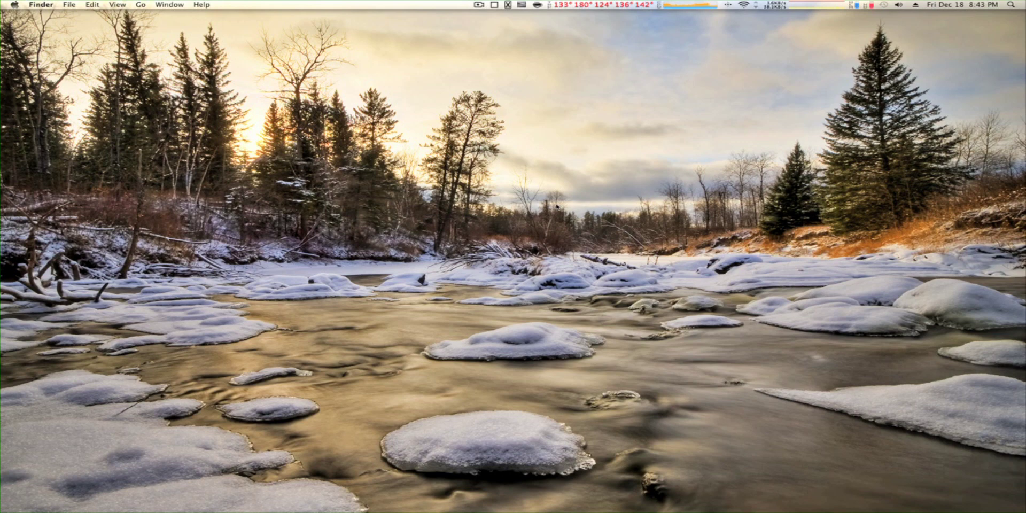
# Step: Launch Compressor from the Dock
pyautogui.moveTo(532, 502)
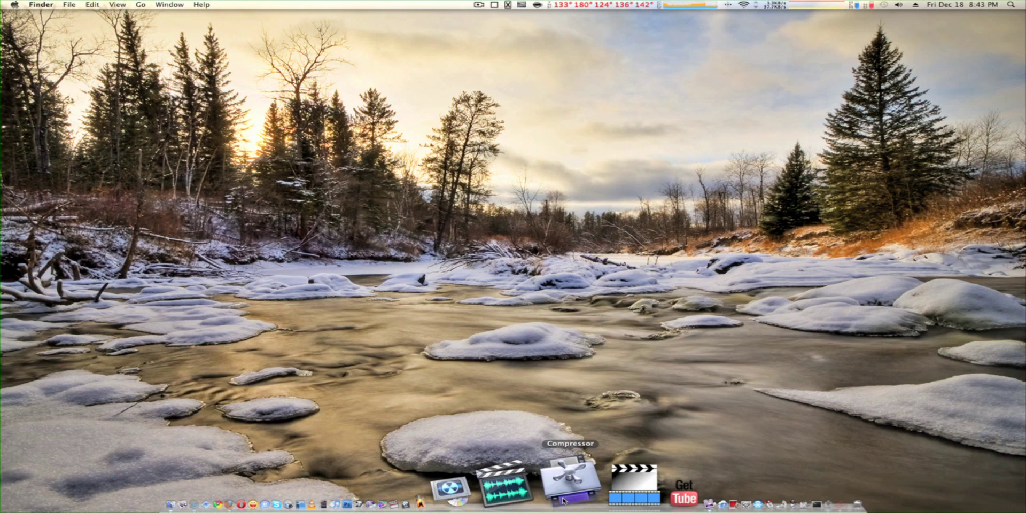
pyautogui.click(563, 501)
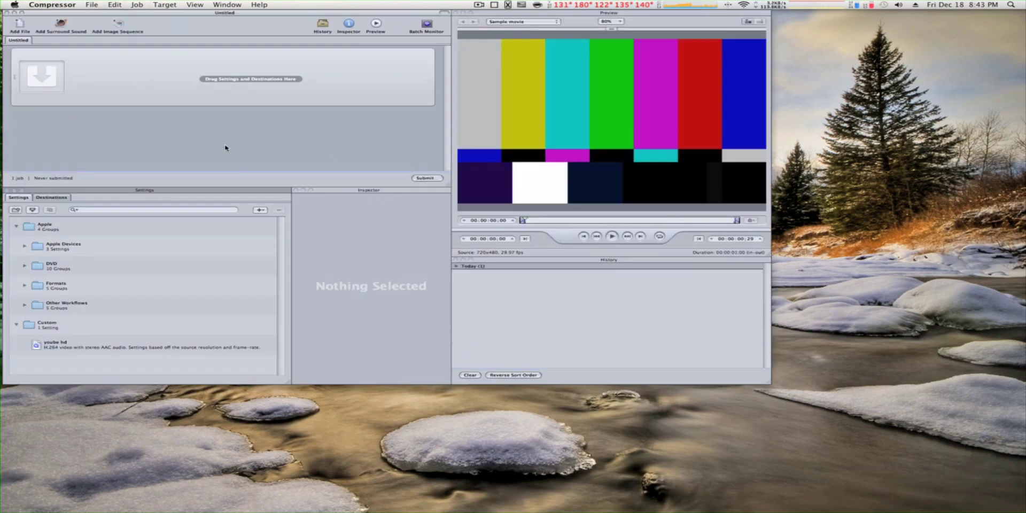
# Step: Add Numb.mov from Desktop > Linkin park > Numb > youtube video as the job's source file
pyautogui.rightClick(132, 71)
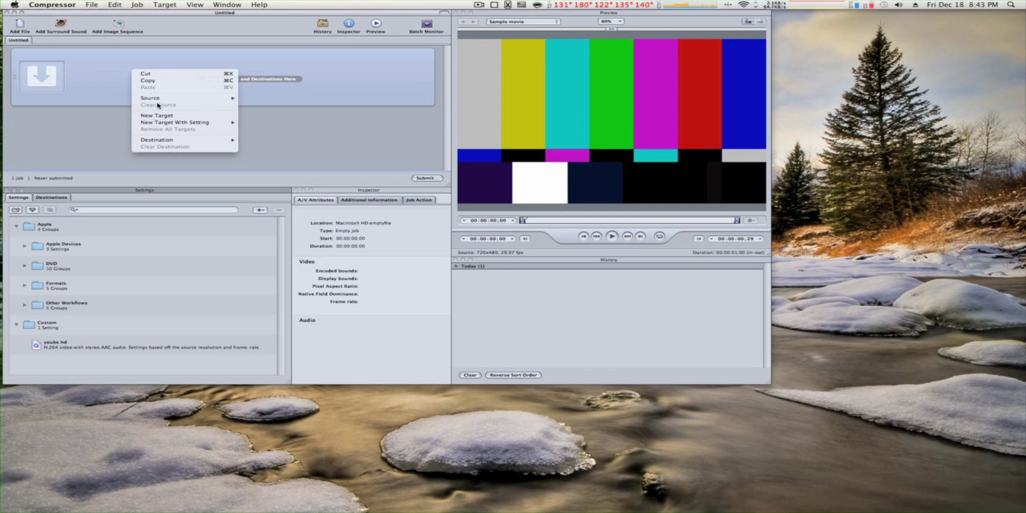
pyautogui.moveTo(159, 101)
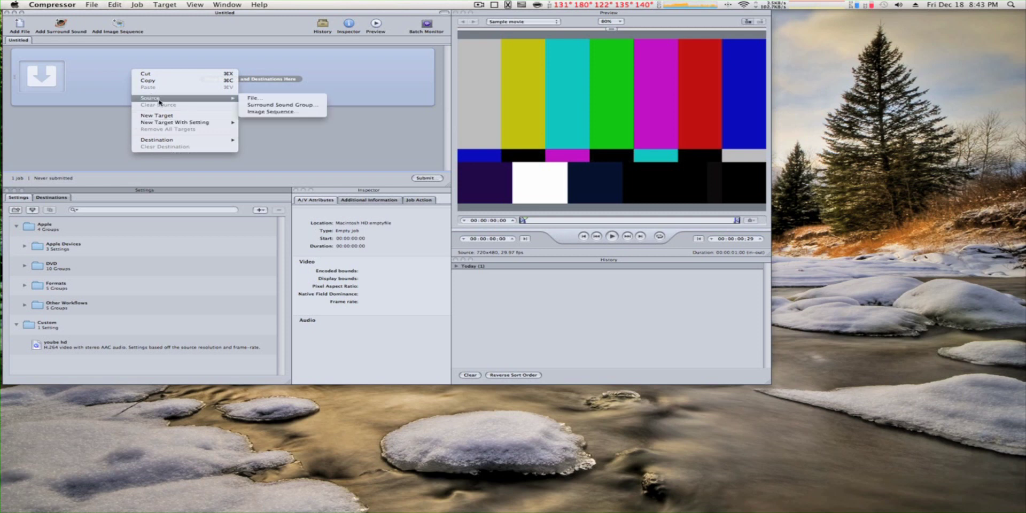
pyautogui.click(258, 99)
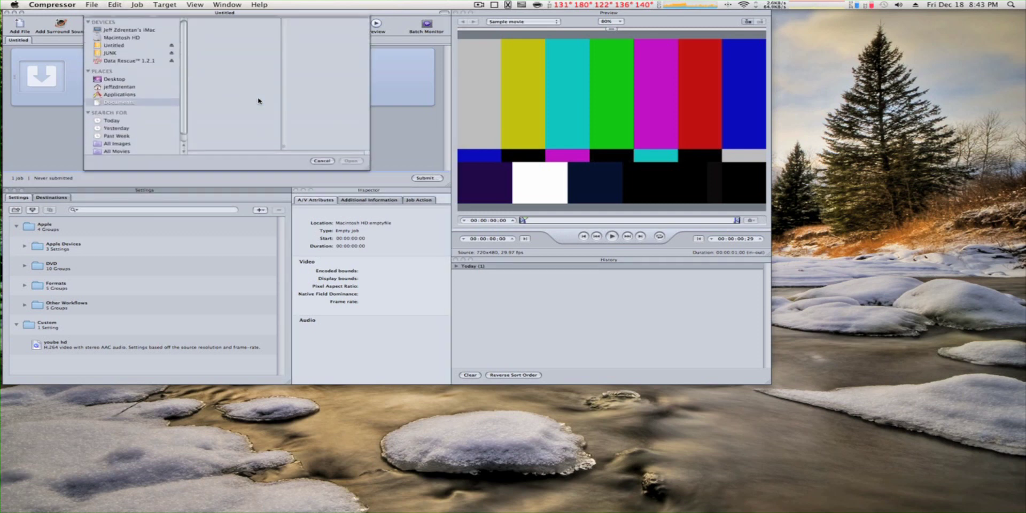
pyautogui.click(127, 89)
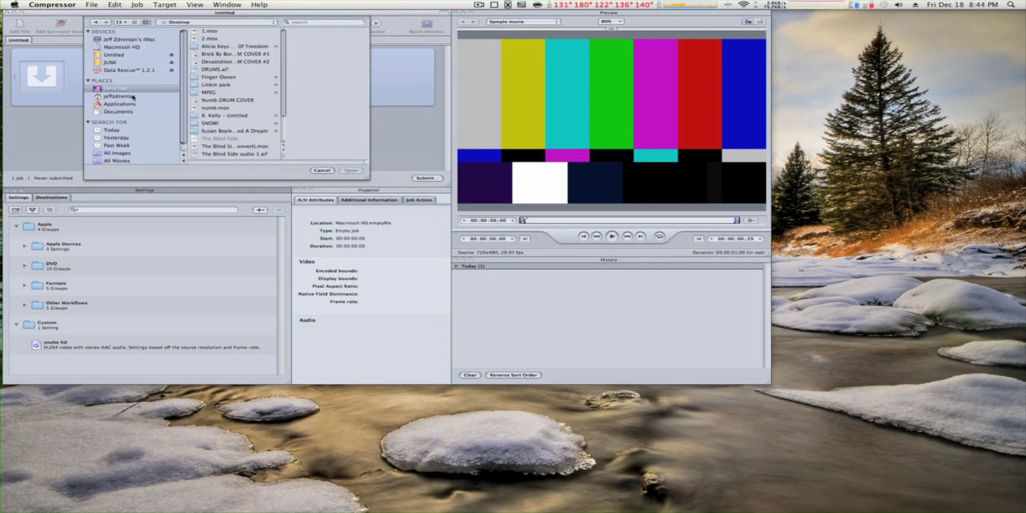
pyautogui.click(221, 83)
pyautogui.click(309, 34)
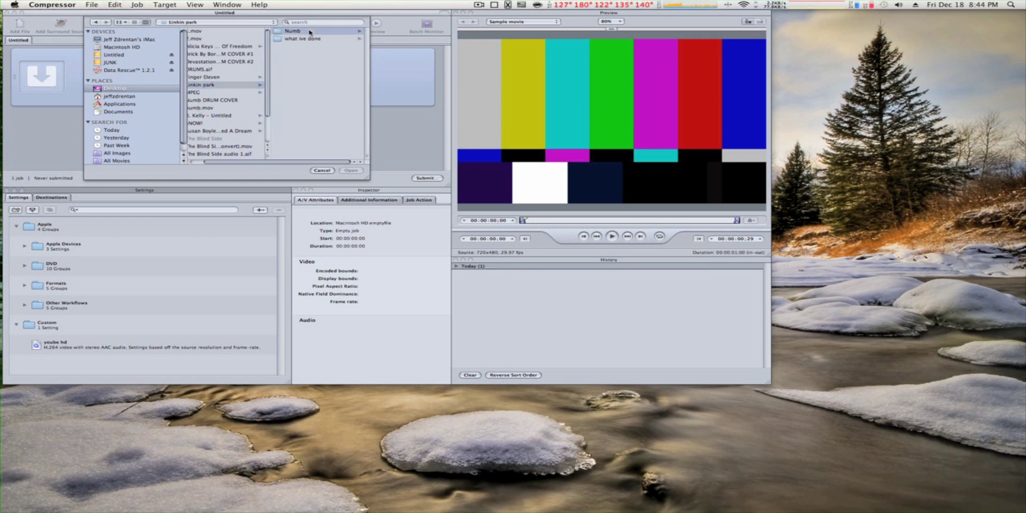
pyautogui.click(304, 46)
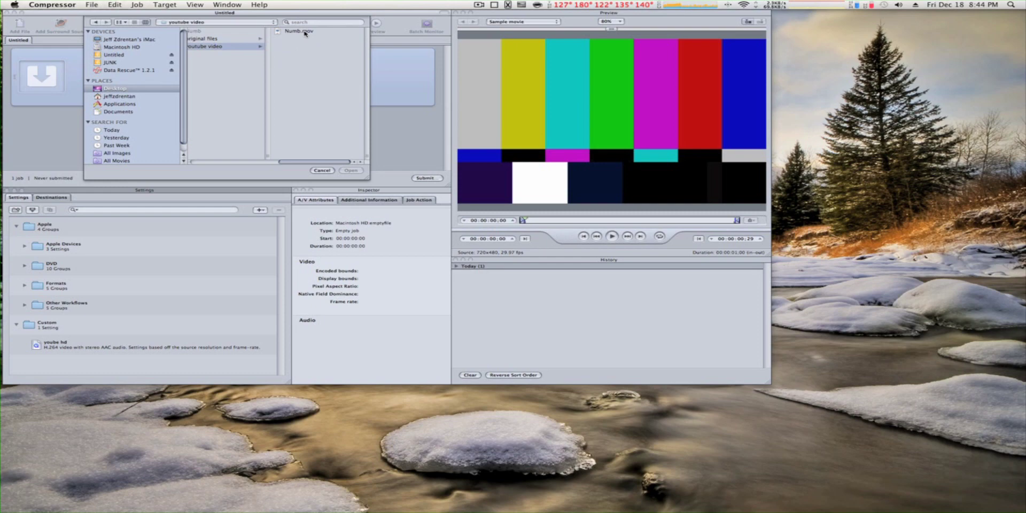
pyautogui.click(305, 31)
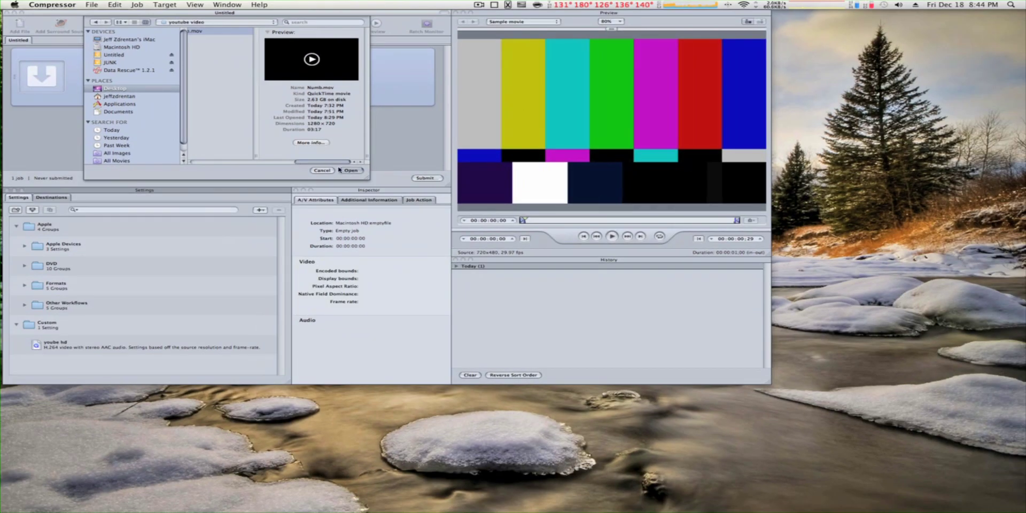
pyautogui.click(351, 171)
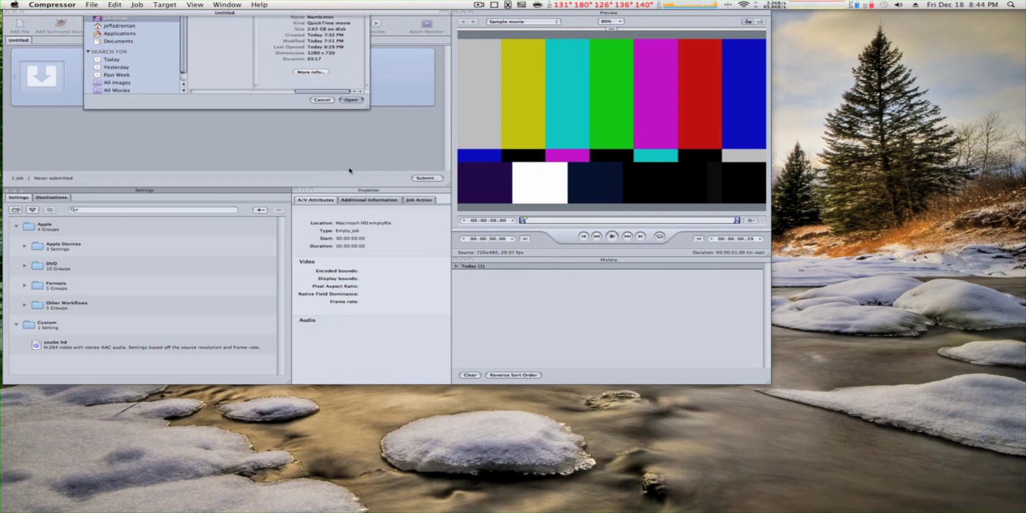
pyautogui.click(164, 150)
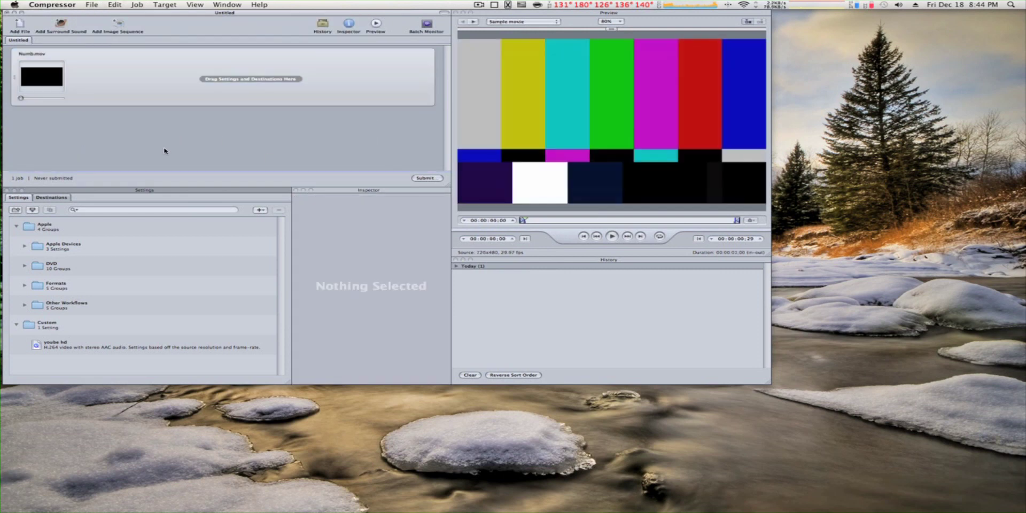
# Step: Collapse Custom, expand Formats > QuickTime and select the QuickTime H.264 preset to see its summary
pyautogui.click(47, 345)
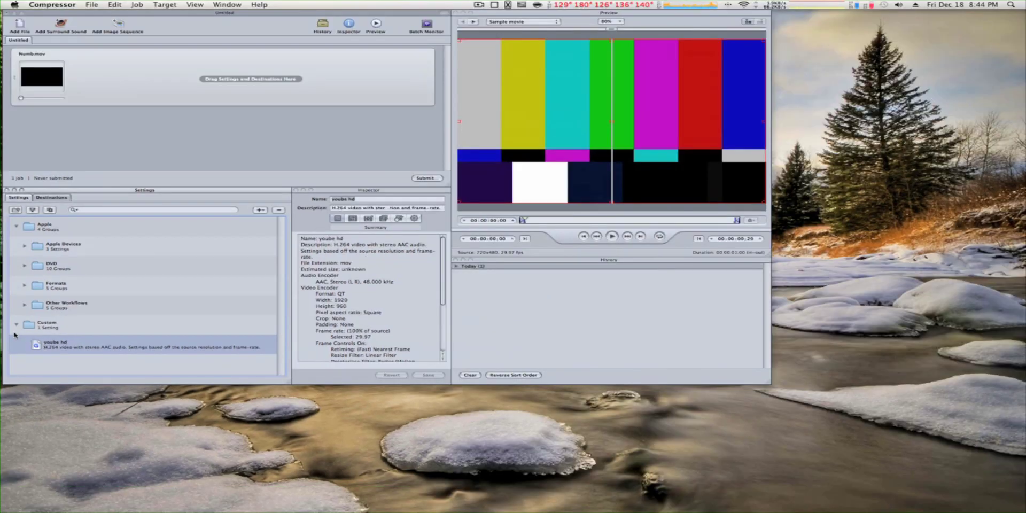
pyautogui.click(16, 325)
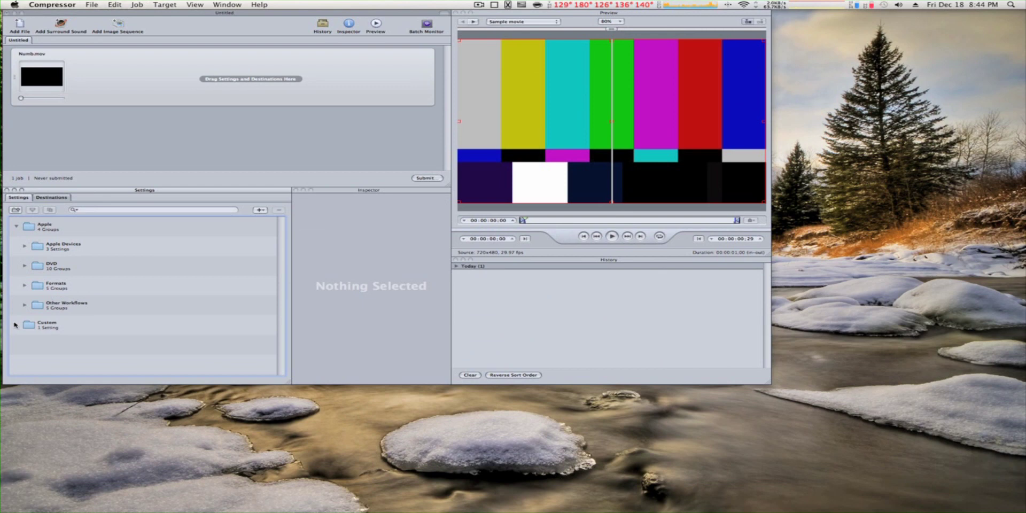
pyautogui.click(17, 226)
pyautogui.click(16, 226)
pyautogui.click(24, 285)
pyautogui.scroll(-3, 37, 273)
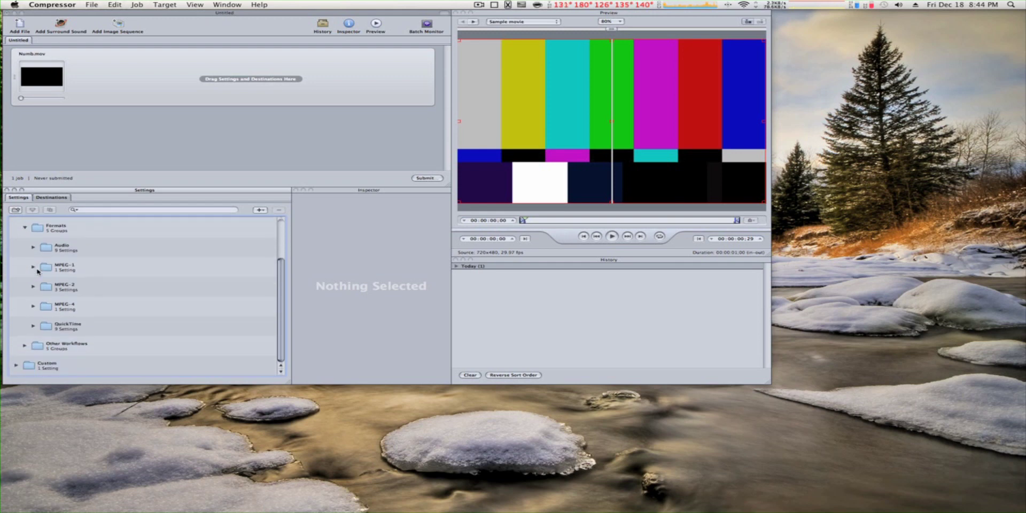
pyautogui.click(34, 324)
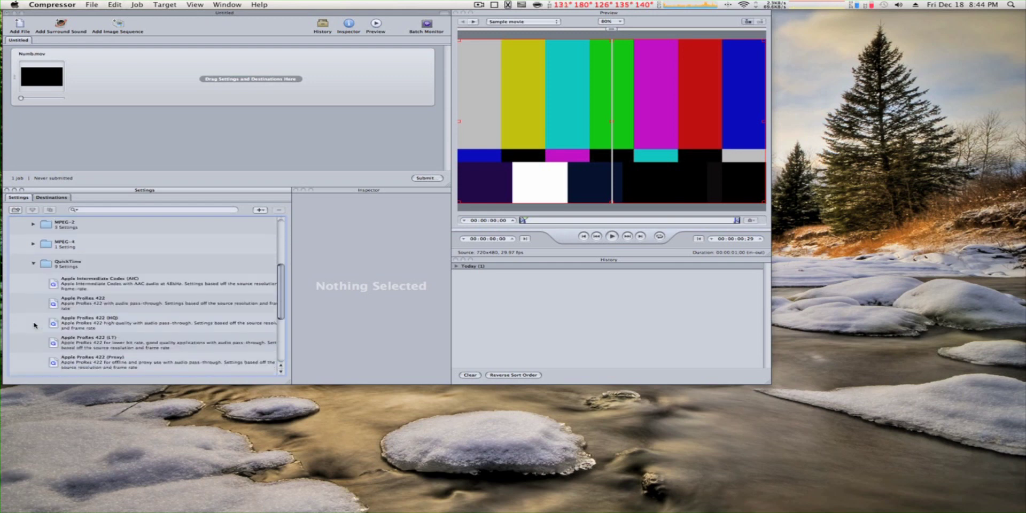
pyautogui.scroll(-8, 34, 324)
pyautogui.click(86, 296)
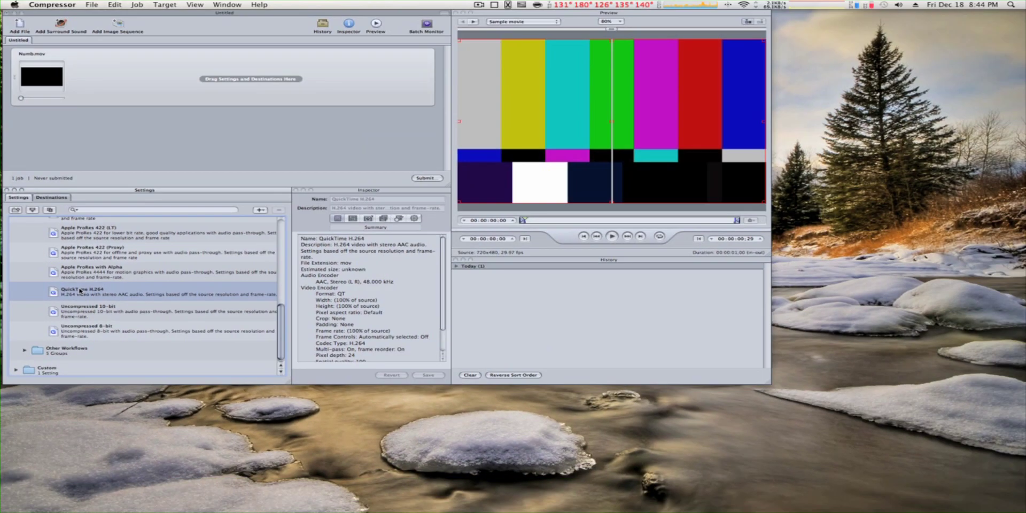
# Step: Add QuickTime H.264 as a target on Numb.mov and review its encoder settings and summary
pyautogui.moveTo(80, 292); pyautogui.dragTo(228, 67)
pyautogui.click(233, 67)
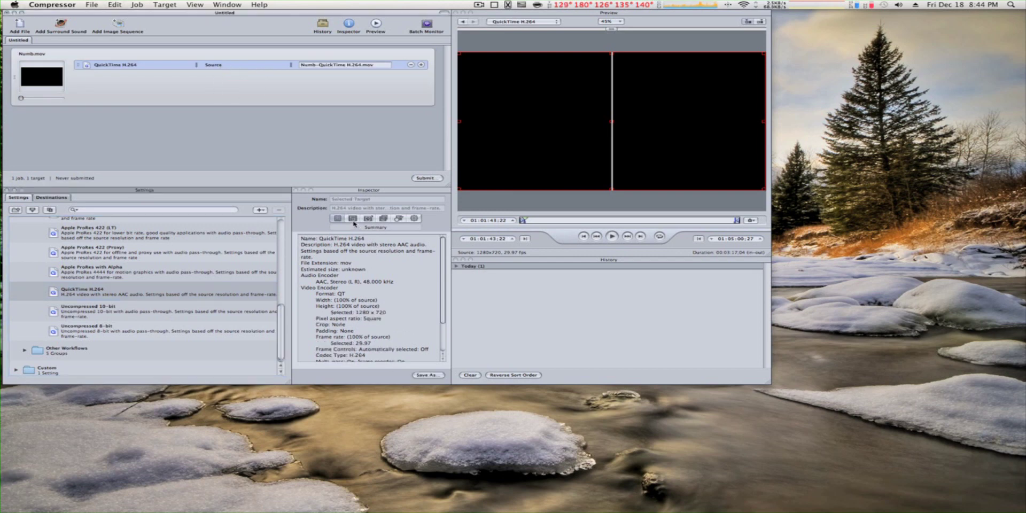
pyautogui.click(354, 220)
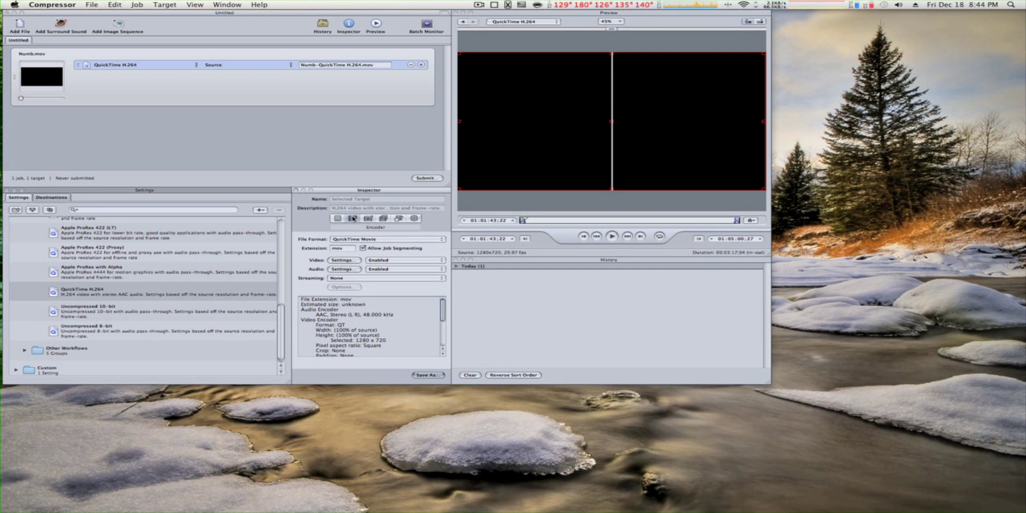
pyautogui.click(337, 218)
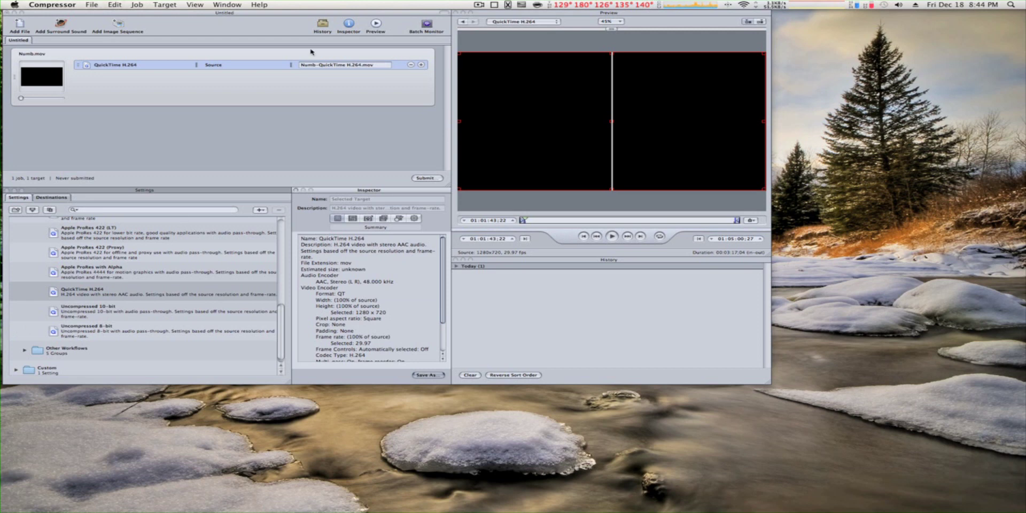
# Step: Turn on frame controls with Better (Linear filter) resizing, source output fields and Better (Motion adaptive) deinterlacing
pyautogui.click(382, 218)
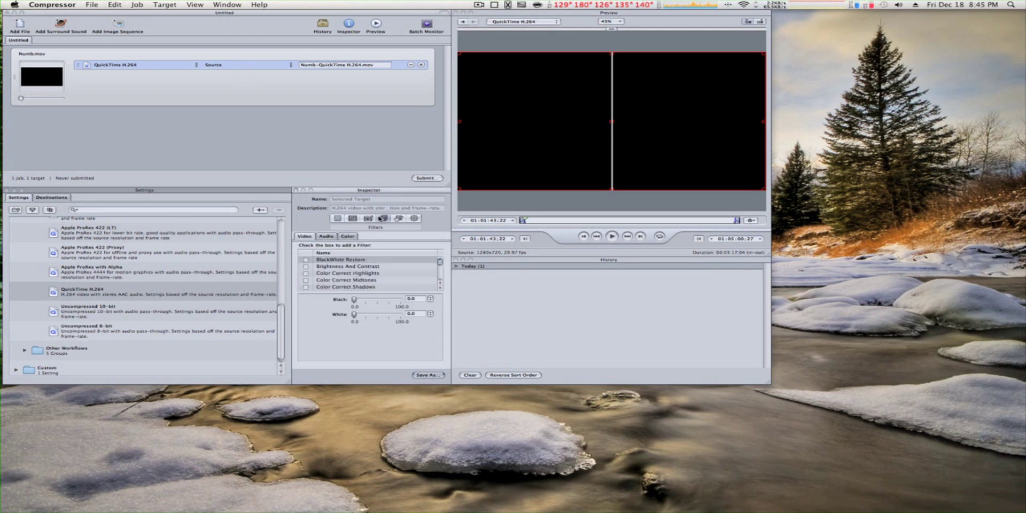
pyautogui.click(368, 218)
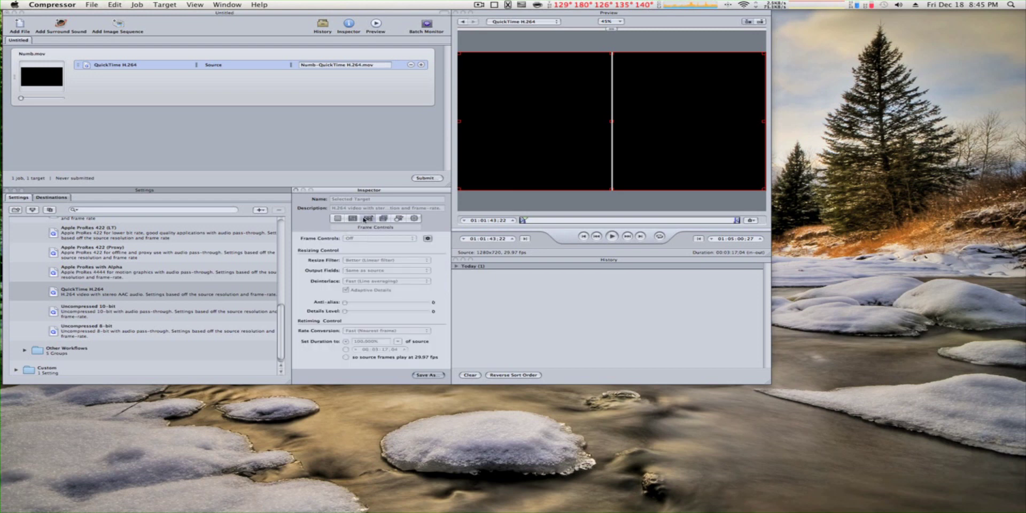
pyautogui.click(427, 238)
pyautogui.click(411, 238)
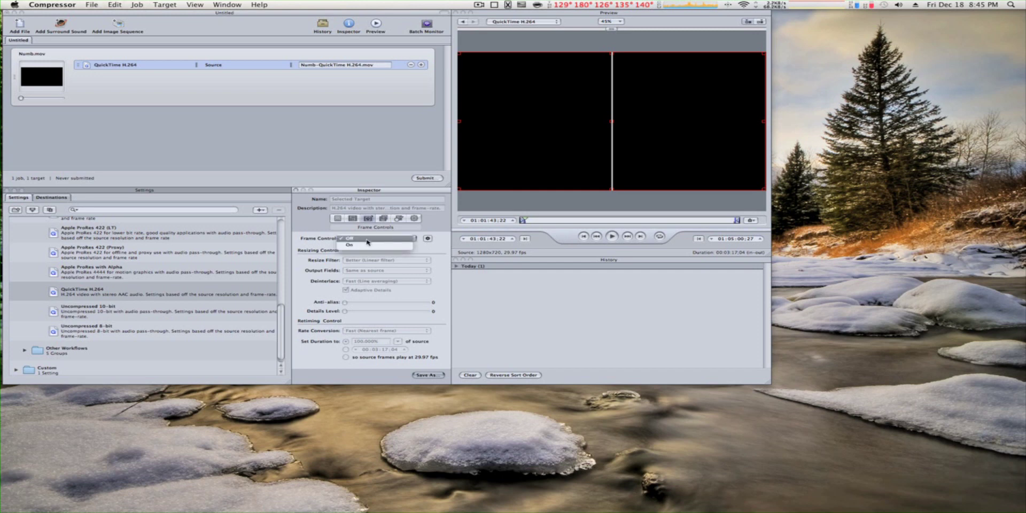
pyautogui.click(364, 245)
pyautogui.click(364, 261)
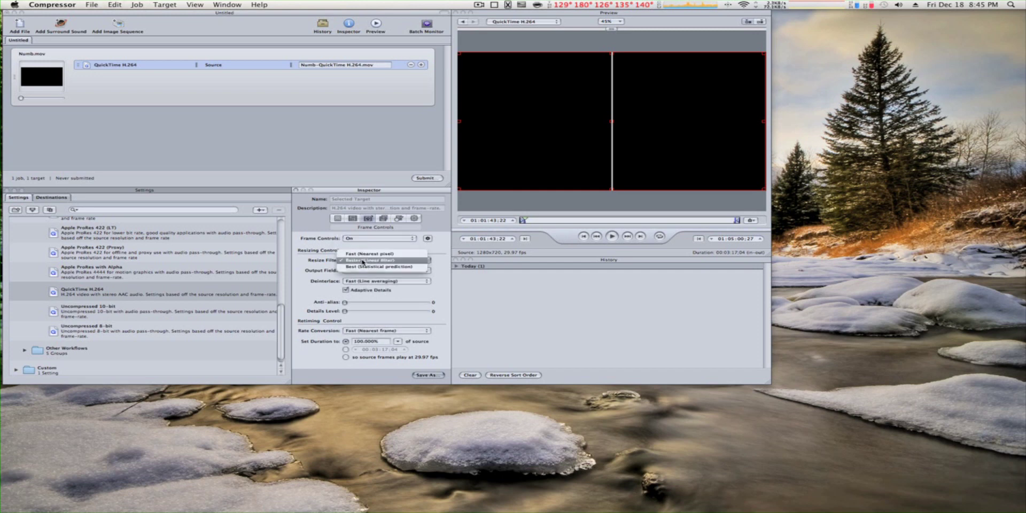
pyautogui.click(376, 260)
pyautogui.click(402, 272)
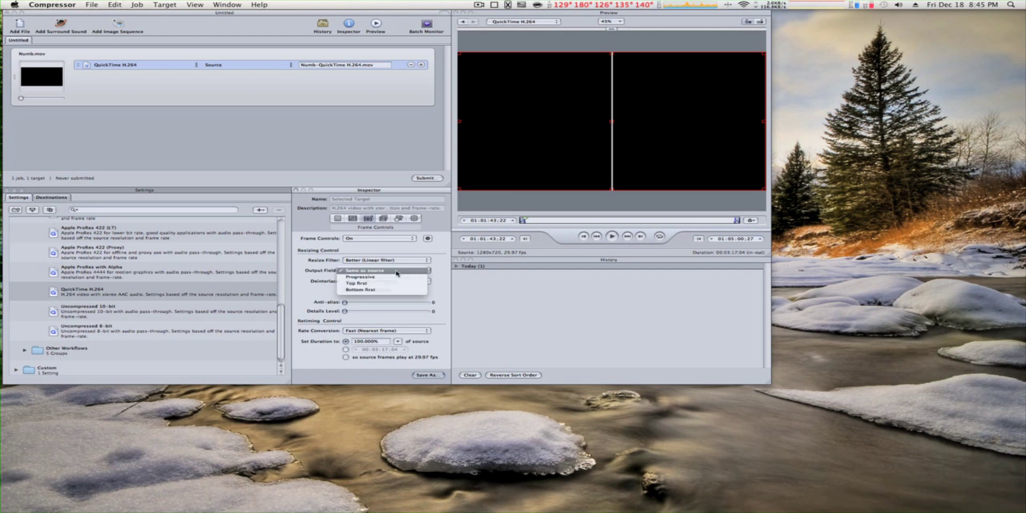
pyautogui.click(363, 271)
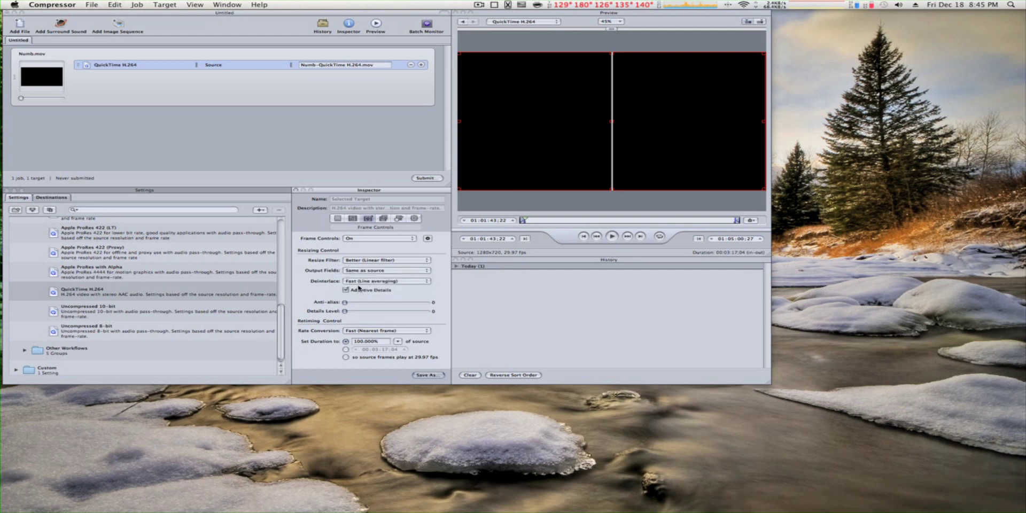
pyautogui.click(361, 283)
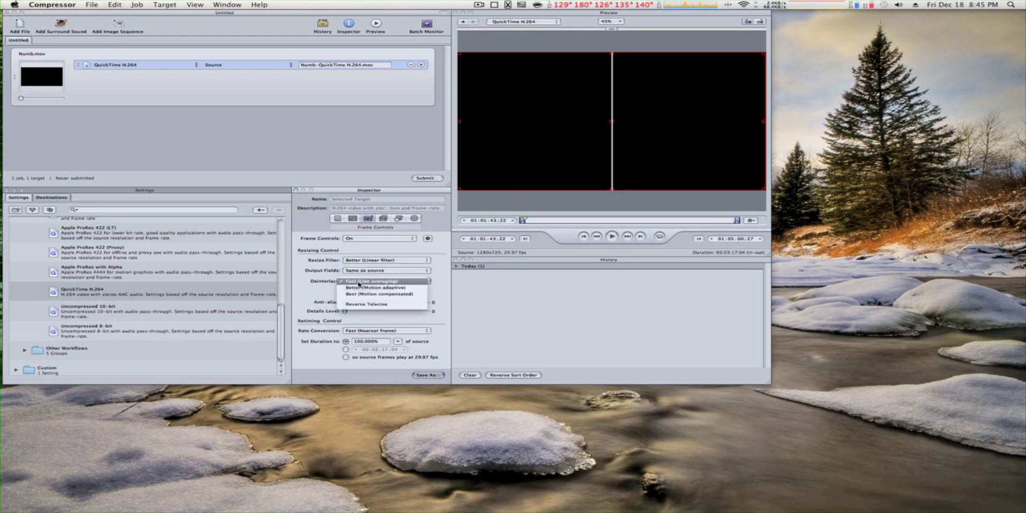
pyautogui.click(391, 288)
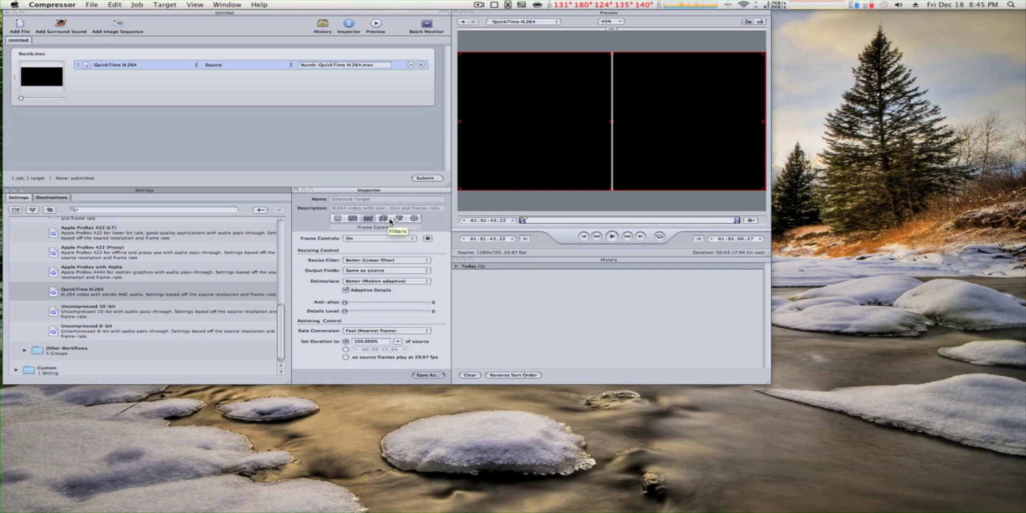
pyautogui.click(394, 220)
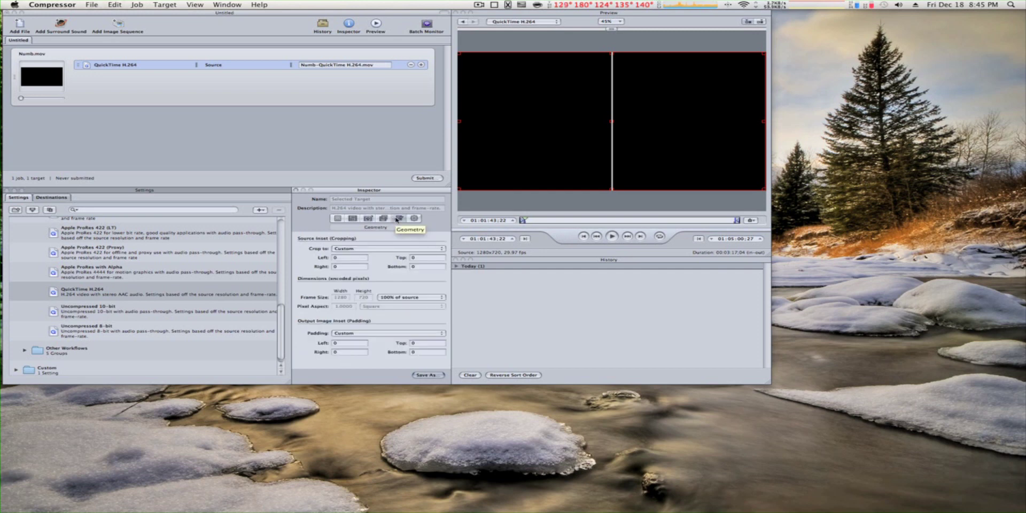
# Step: Keep cropping at Custom and set a custom 1920 × 960 frame size
pyautogui.click(368, 248)
pyautogui.click(369, 248)
pyautogui.click(375, 251)
pyautogui.click(377, 249)
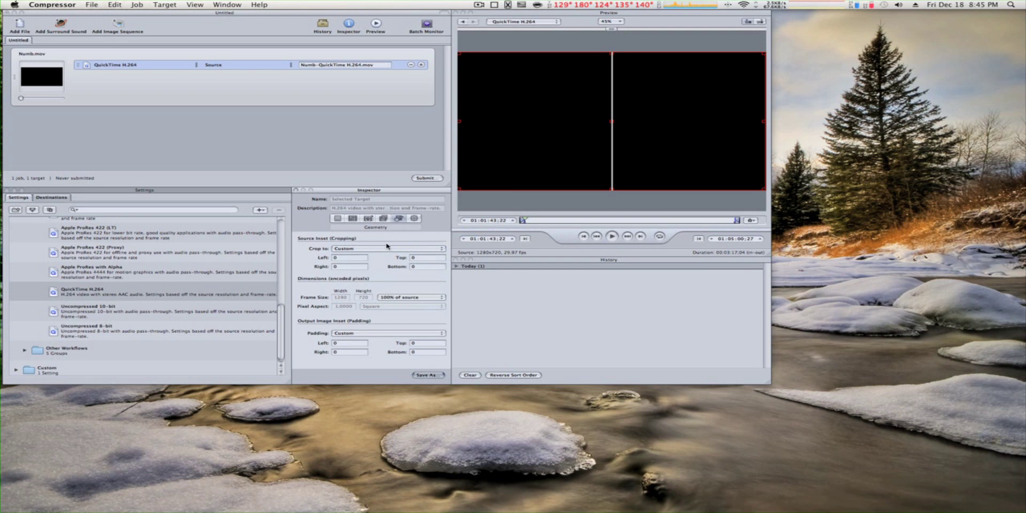
pyautogui.click(404, 298)
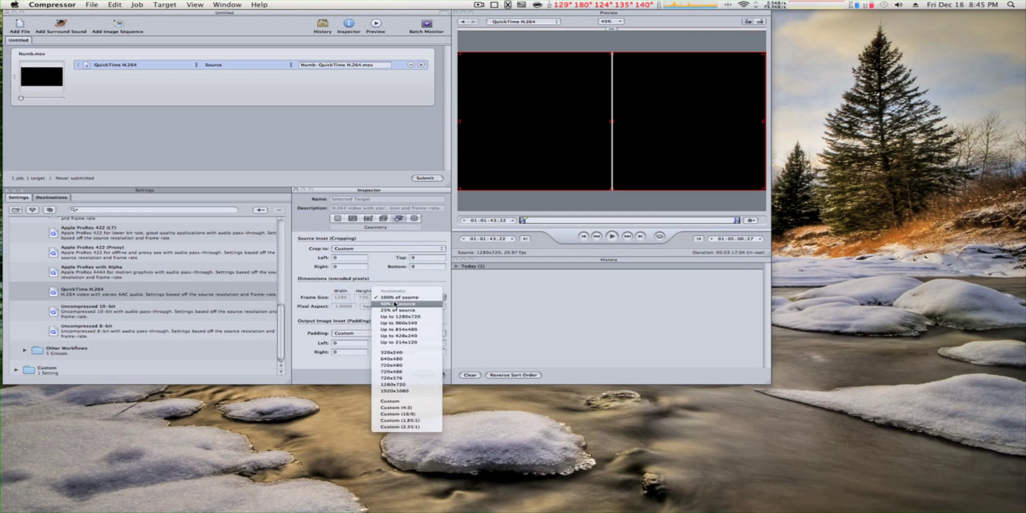
pyautogui.click(389, 402)
pyautogui.click(391, 297)
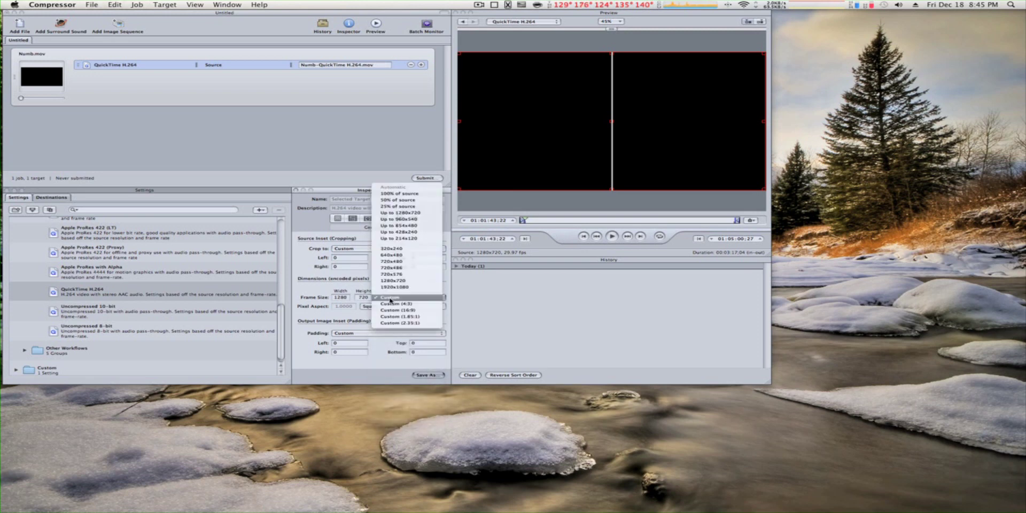
pyautogui.click(391, 298)
pyautogui.doubleClick(350, 298)
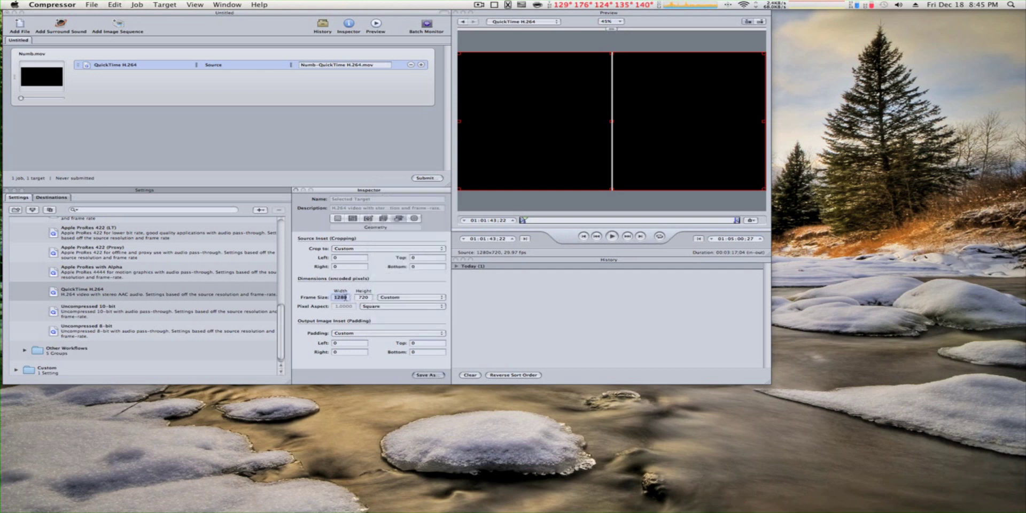
pyautogui.write('1920')
pyautogui.press('Tab')
pyautogui.write('960')
pyautogui.click(414, 218)
pyautogui.click(400, 218)
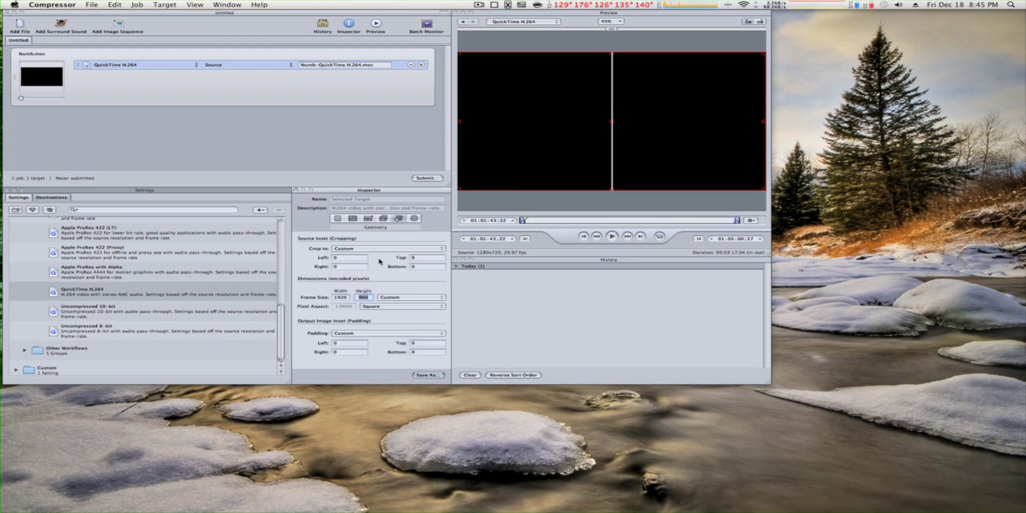
# Step: Set the pixel aspect to Default for size and choose Save As for the setting
pyautogui.click(390, 306)
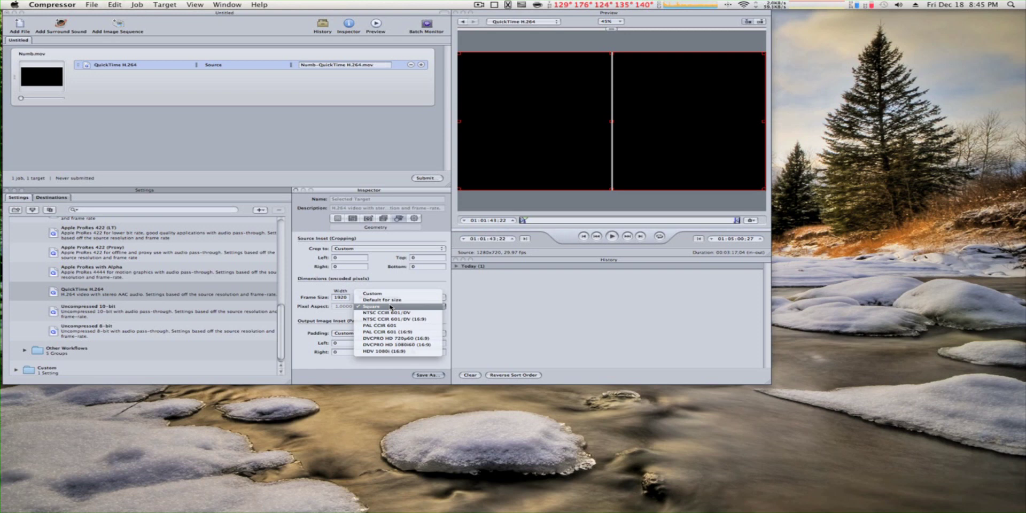
pyautogui.click(390, 306)
pyautogui.click(390, 306)
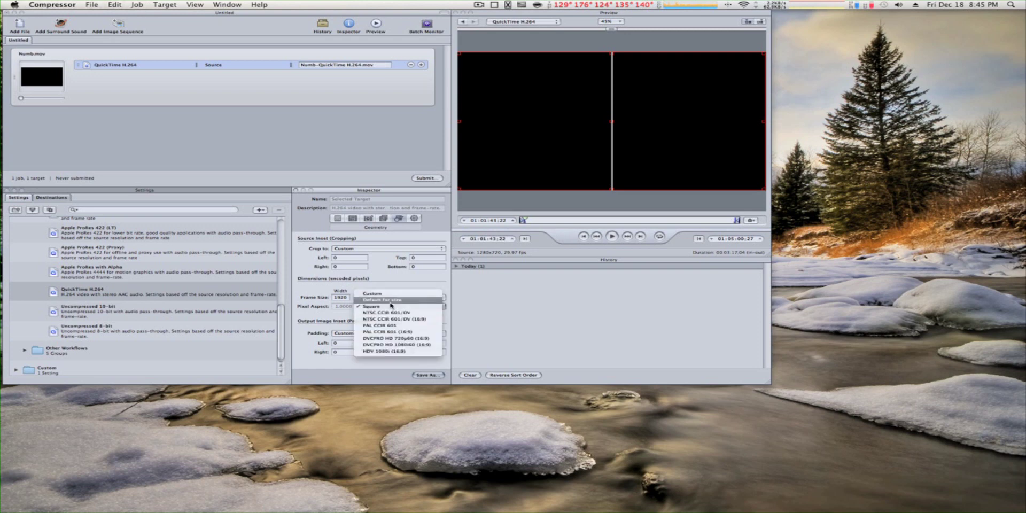
pyautogui.click(390, 302)
pyautogui.click(376, 307)
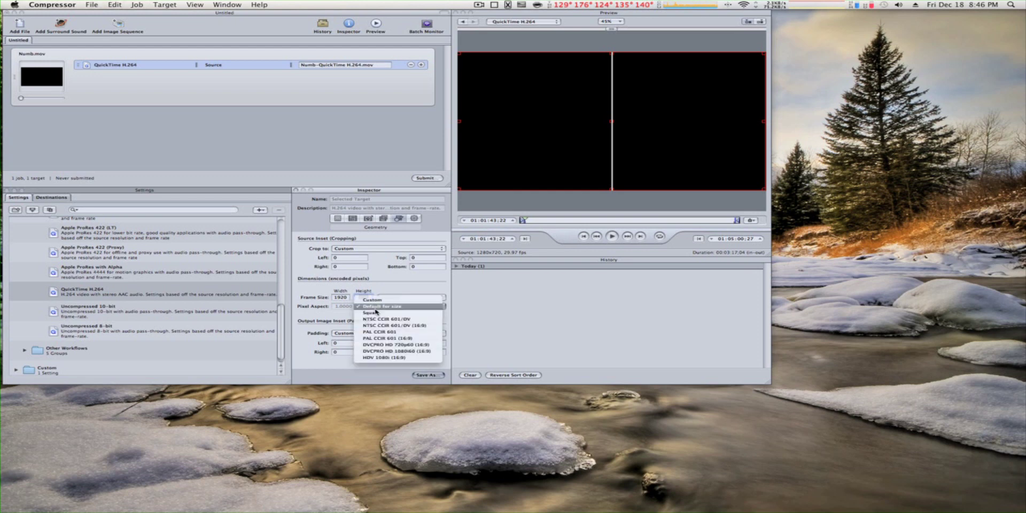
pyautogui.click(385, 306)
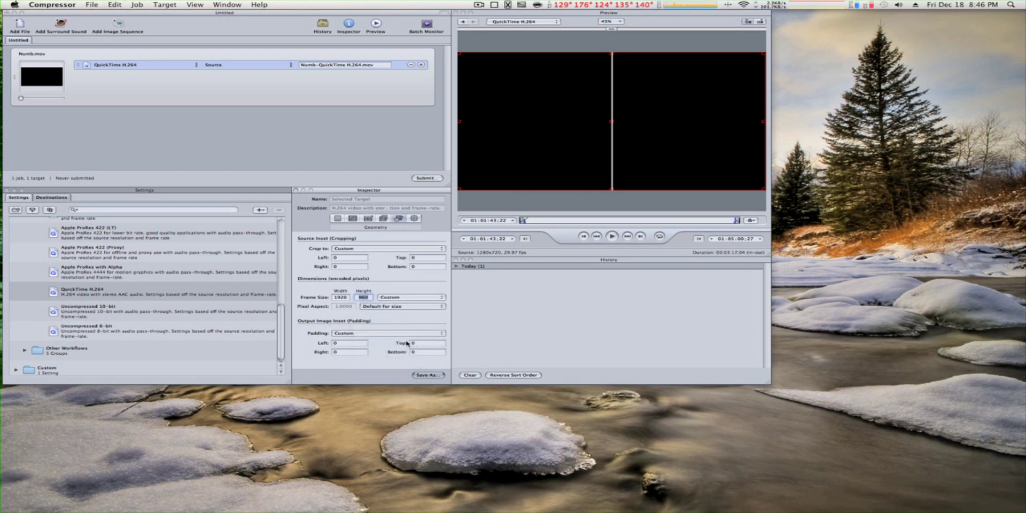
pyautogui.click(428, 375)
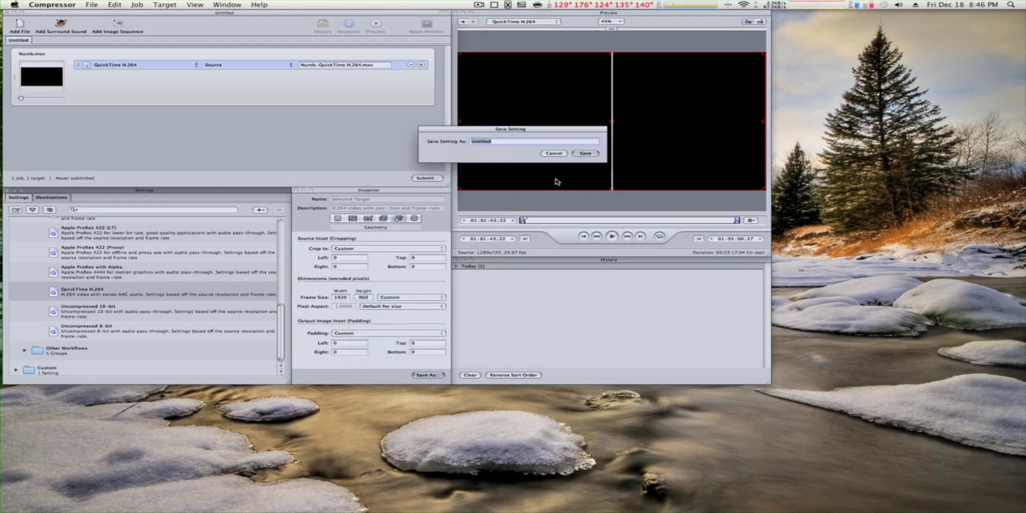
# Step: Save the custom setting as 'yoube hd' and apply it to the Numb.mov job
pyautogui.write('ewtrwsyywt')
pyautogui.click(585, 154)
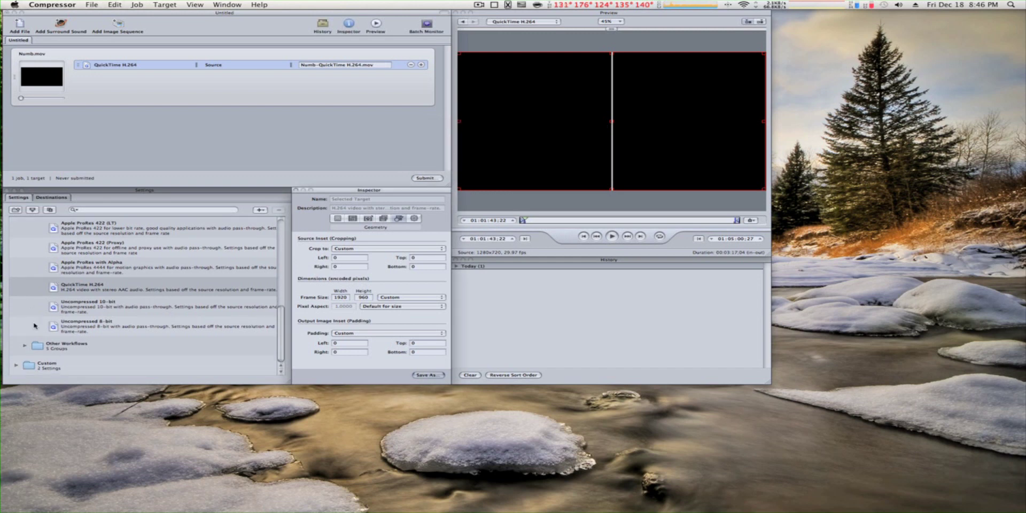
pyautogui.click(17, 365)
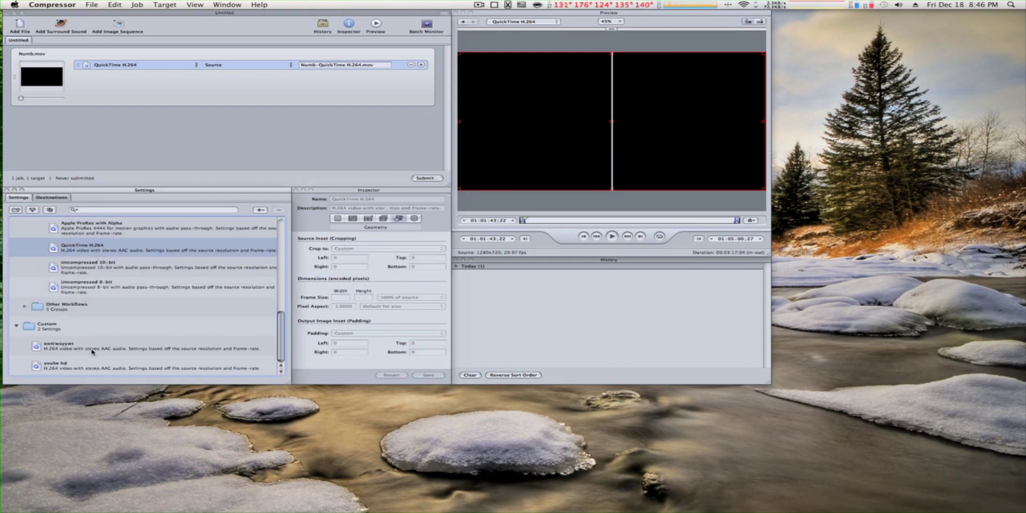
pyautogui.click(101, 366)
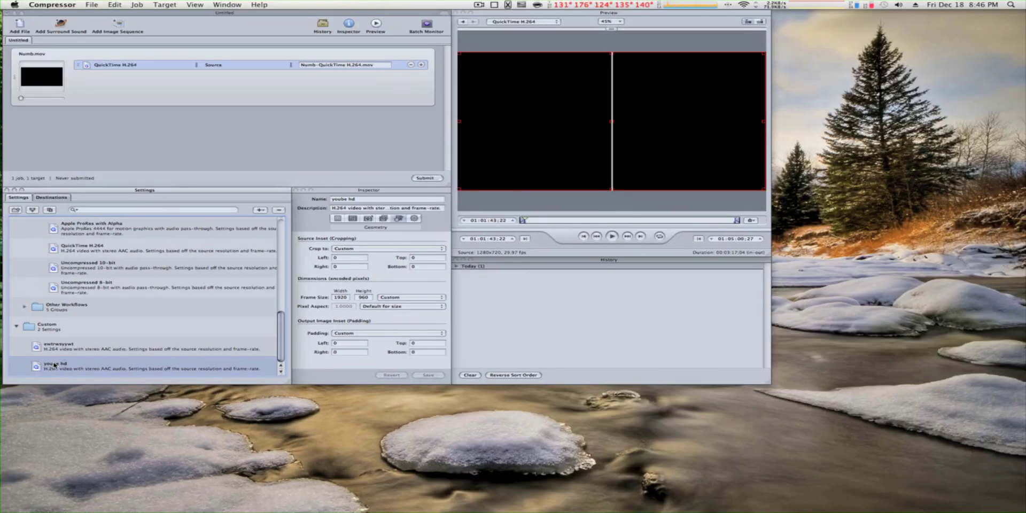
pyautogui.moveTo(54, 366); pyautogui.dragTo(176, 79)
# Step: Delete the QuickTime H.264 target so yoube hd is the job's only target
pyautogui.click(147, 66)
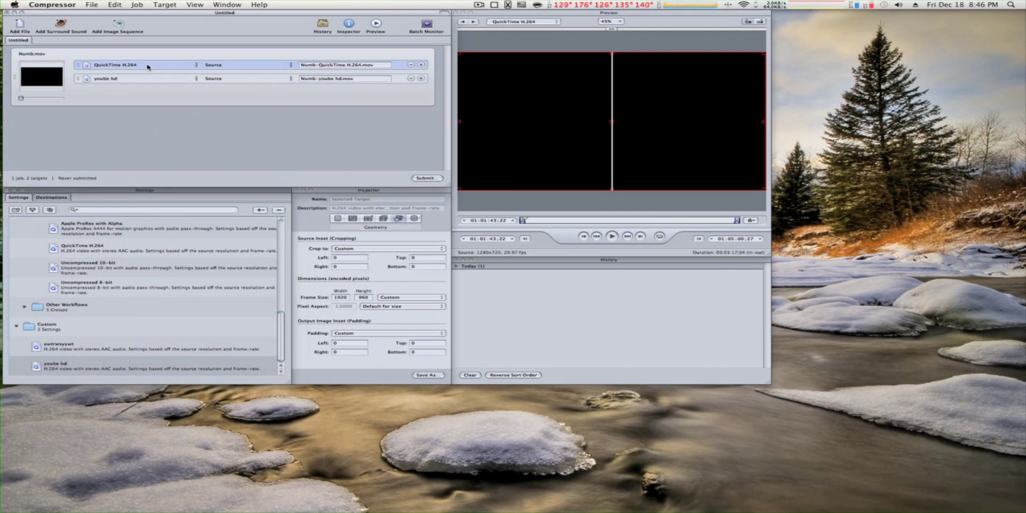
pyautogui.press('Delete')
pyautogui.click(127, 63)
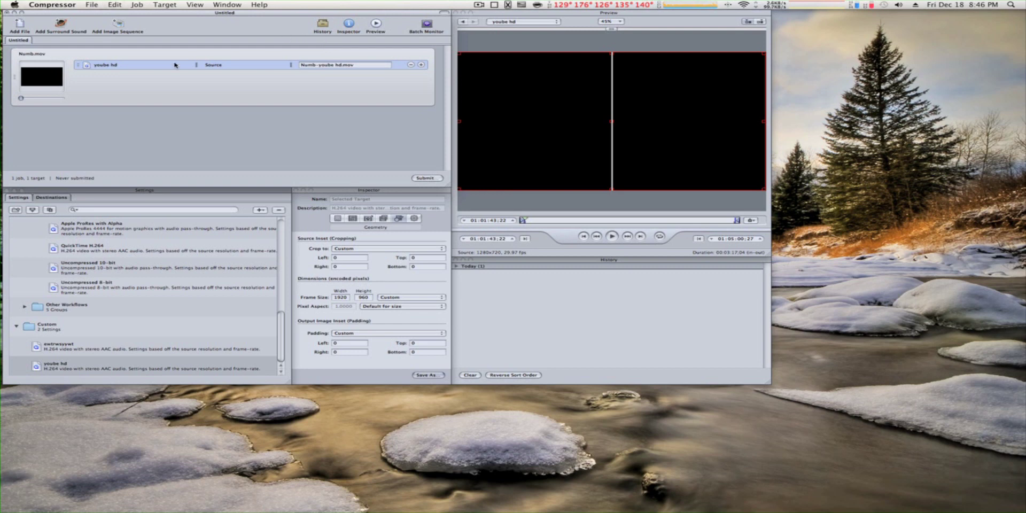
pyautogui.click(350, 219)
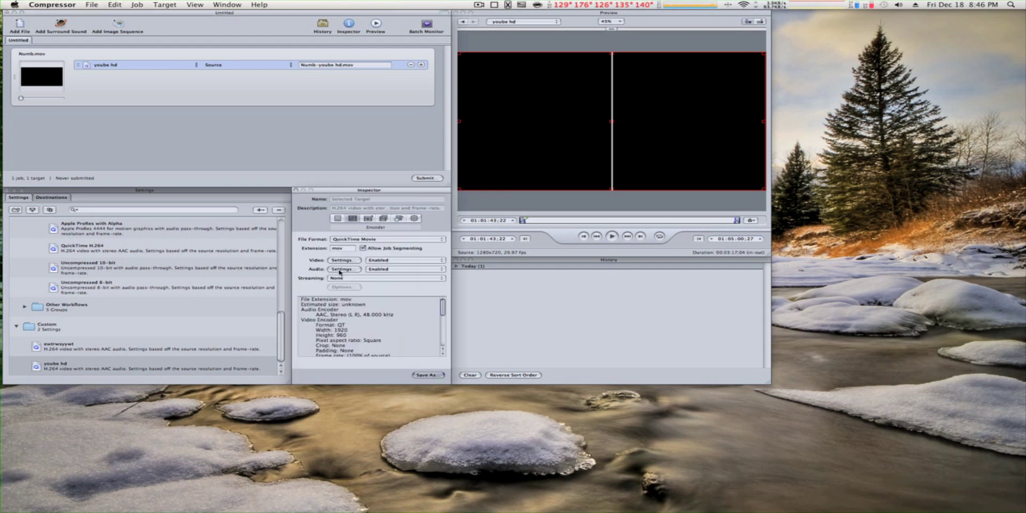
# Step: Restrict the H.264 video data rate to 209715 kbits/sec and confirm
pyautogui.click(344, 260)
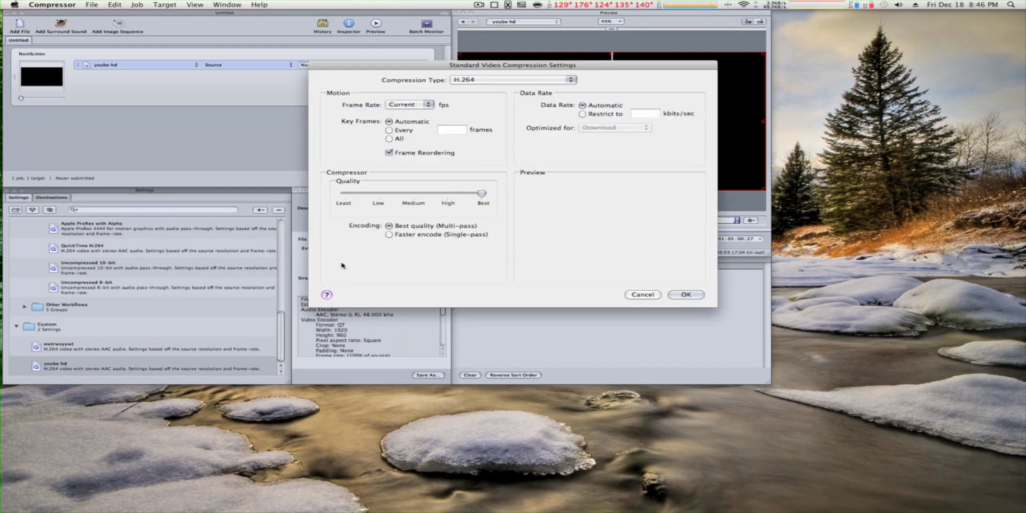
pyautogui.click(649, 114)
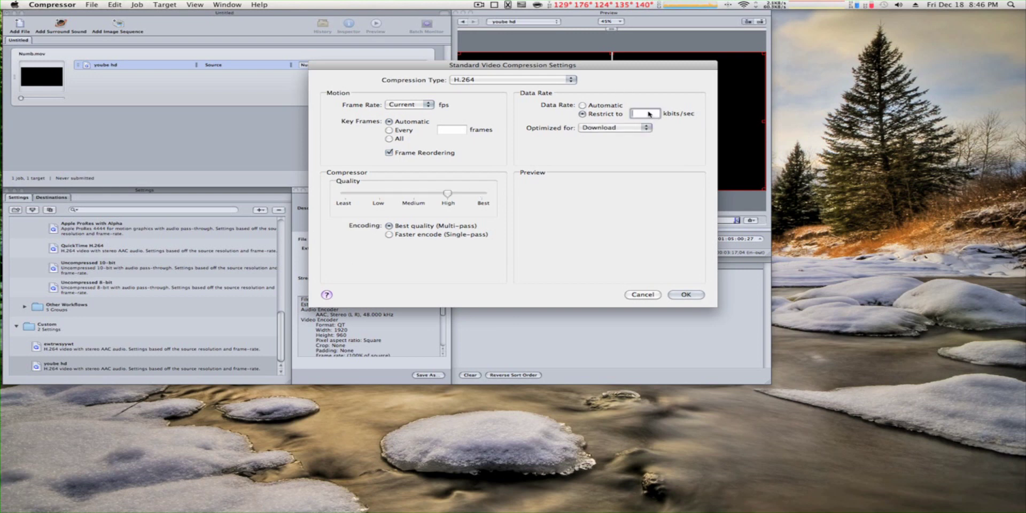
pyautogui.write('1201')
pyautogui.press('BackSpace')
pyautogui.press('BackSpace')
pyautogui.press('BackSpace')
pyautogui.press('BackSpace')
pyautogui.write('153')
pyautogui.press('BackSpace')
pyautogui.press('BackSpace')
pyautogui.press('BackSpace')
pyautogui.write('453')
pyautogui.click(682, 296)
pyautogui.click(681, 296)
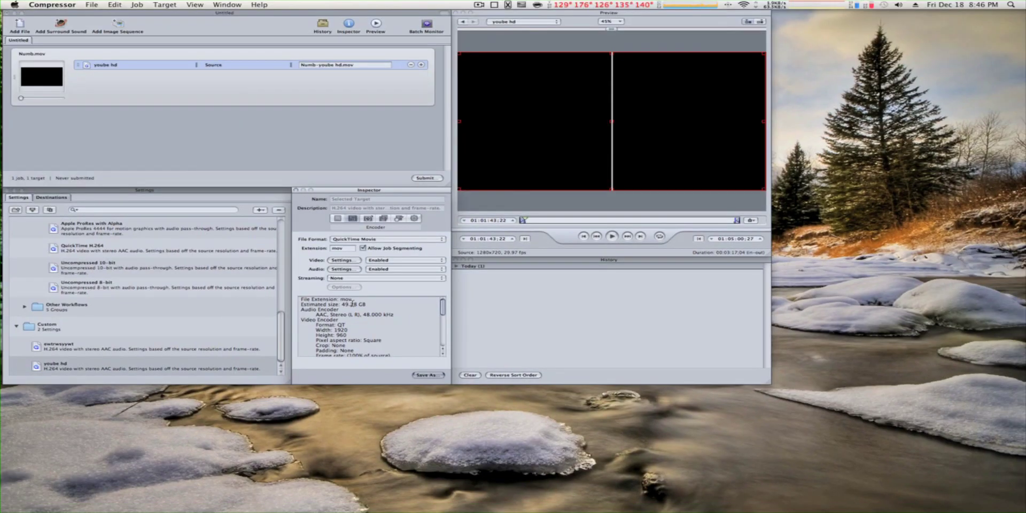
# Step: Trial-edit the data rate, undo back to 209715 kbits/sec and confirm the settings
pyautogui.click(346, 261)
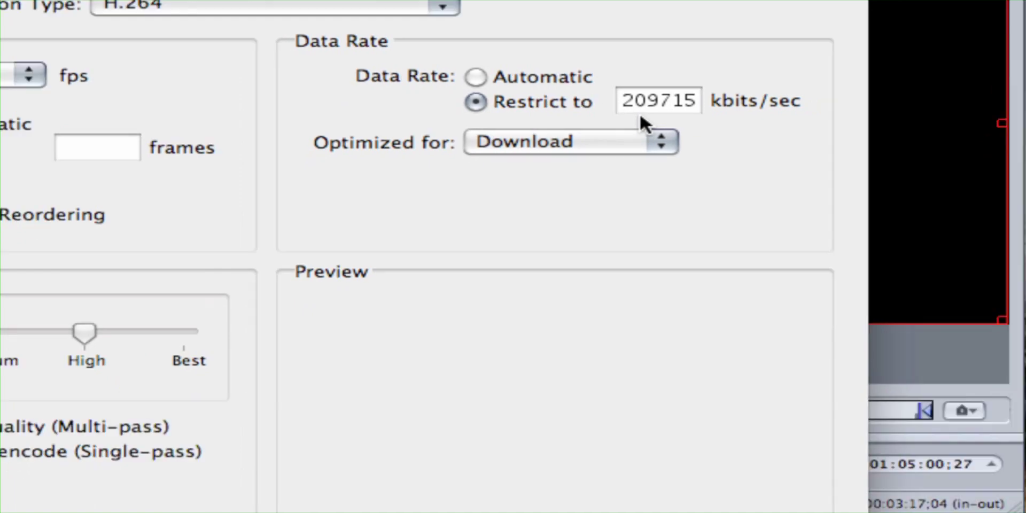
pyautogui.click(648, 96)
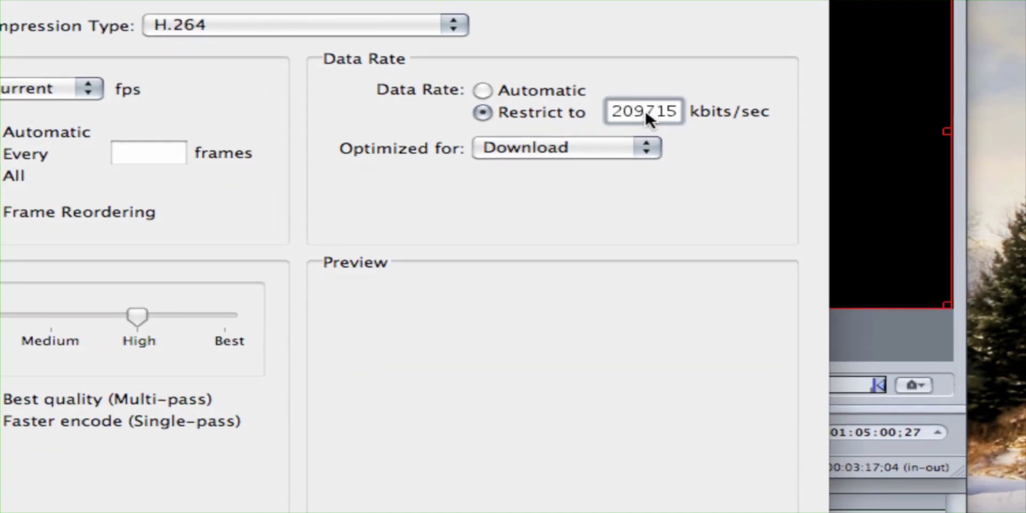
pyautogui.moveTo(645, 109); pyautogui.dragTo(685, 109)
pyautogui.write('1')
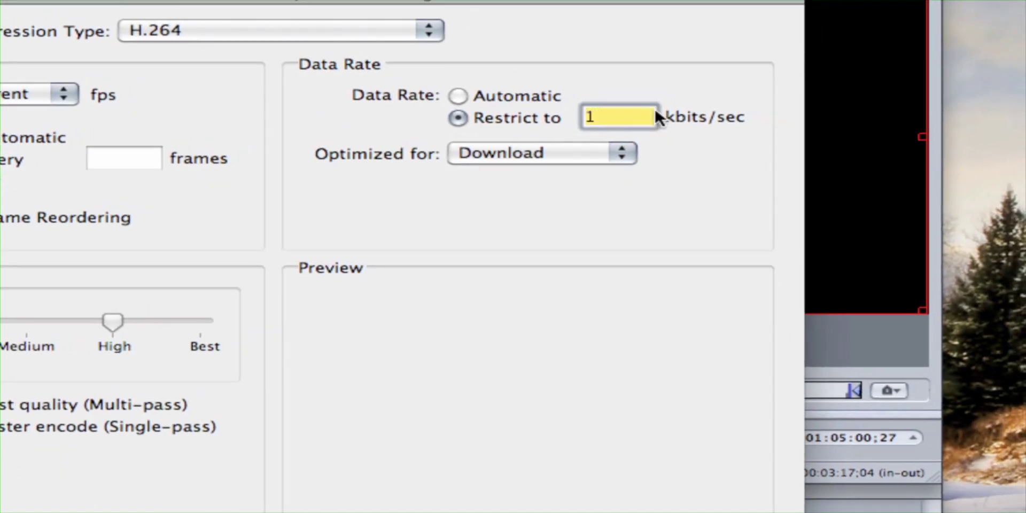
pyautogui.press('super+z')
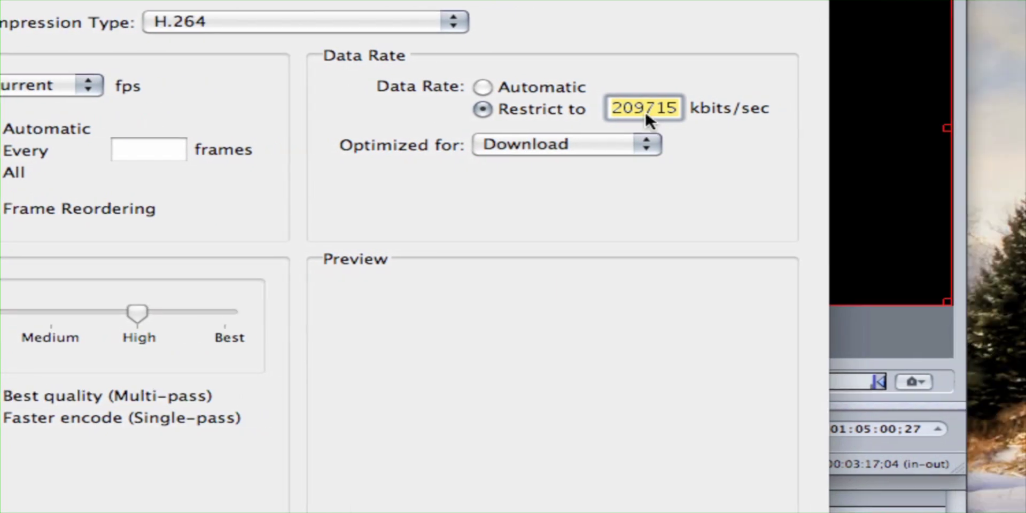
pyautogui.click(643, 109)
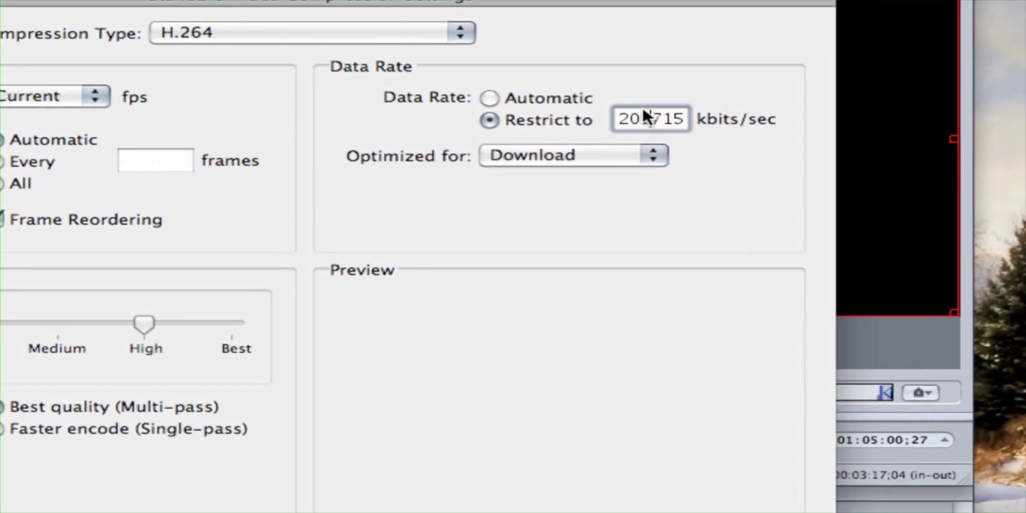
pyautogui.click(639, 110)
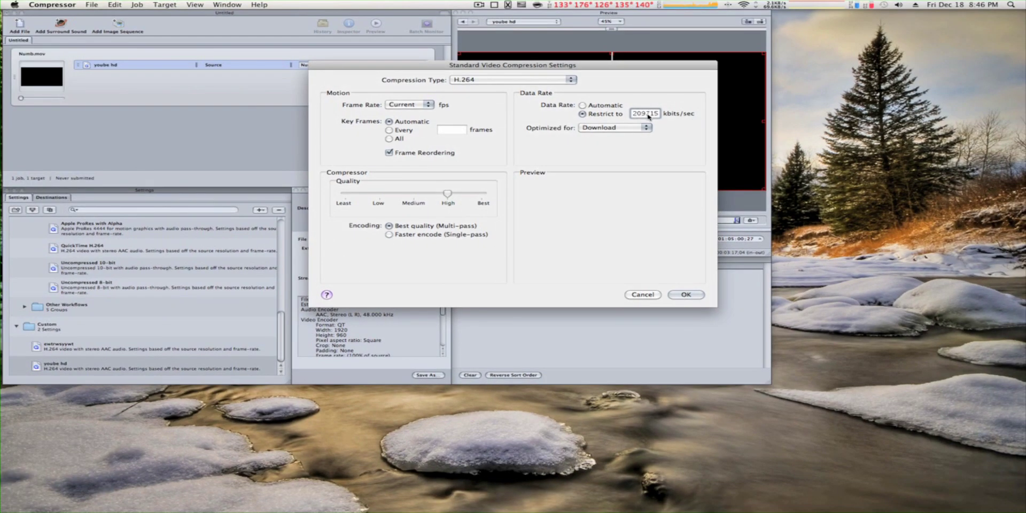
pyautogui.click(686, 295)
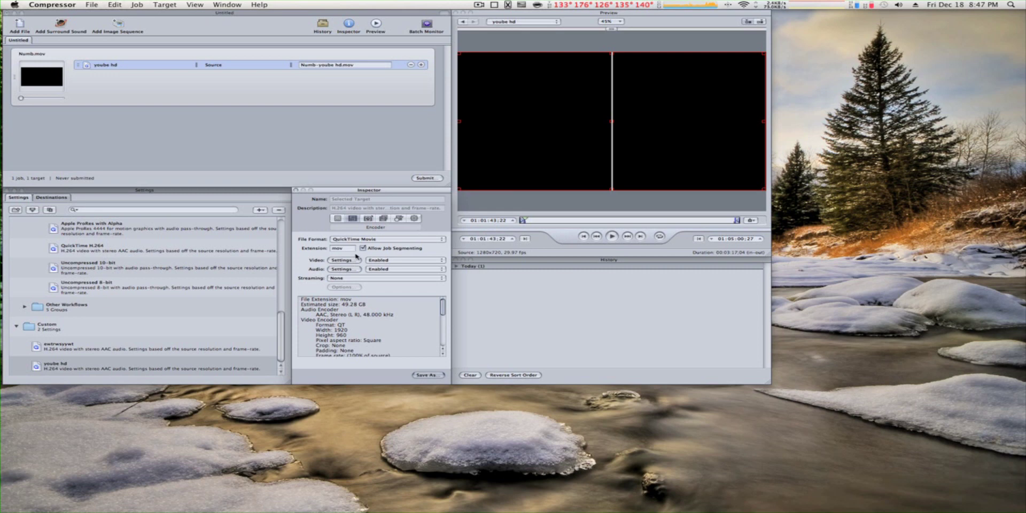
# Step: Delete digits from the 209715 kbits/sec data rate limit and apply the change
pyautogui.click(350, 259)
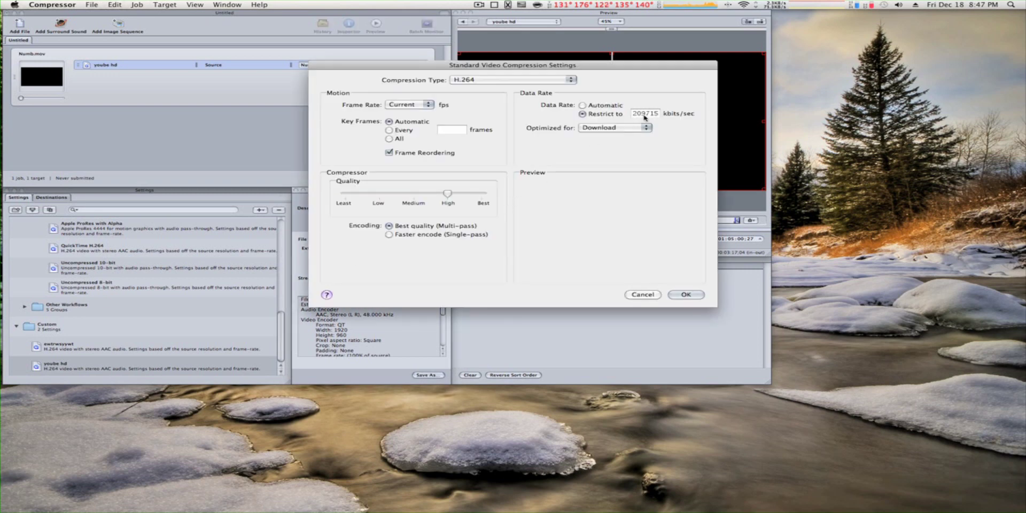
pyautogui.doubleClick(646, 114)
pyautogui.click(646, 114)
pyautogui.press('BackSpace')
pyautogui.press('BackSpace')
pyautogui.press('BackSpace')
pyautogui.click(690, 294)
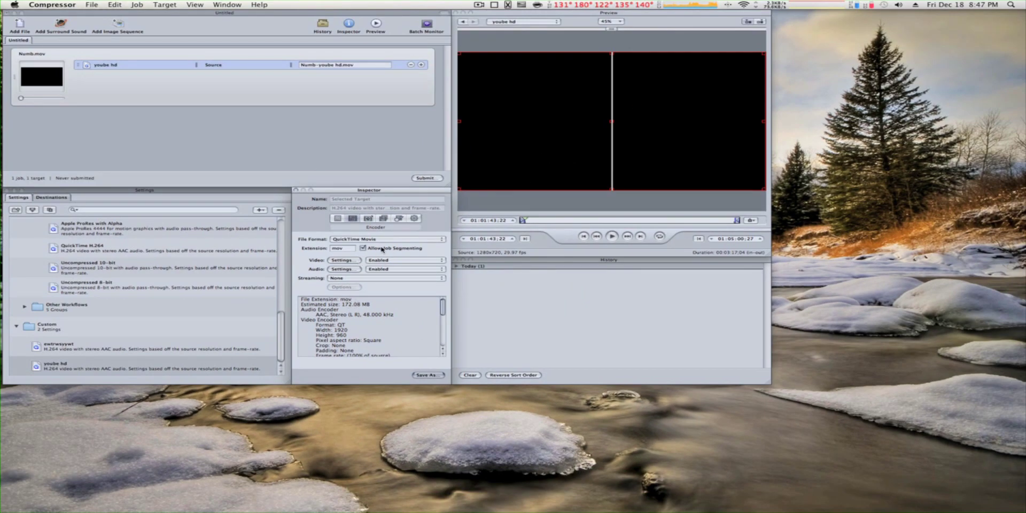
# Step: Retype the data rate limit as 217151 kbits/sec and confirm it
pyautogui.click(343, 260)
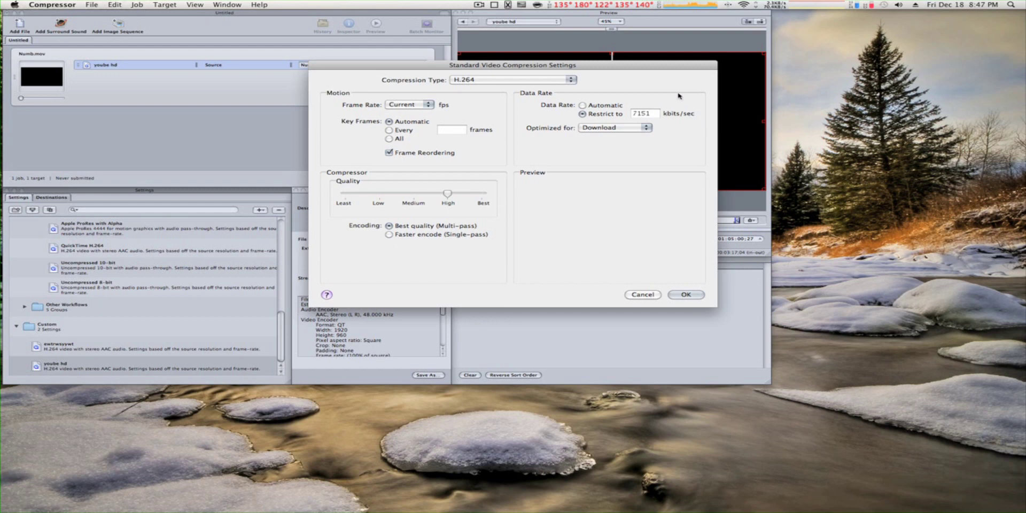
pyautogui.click(640, 114)
pyautogui.write('00')
pyautogui.press('BackSpace')
pyautogui.press('BackSpace')
pyautogui.press('BackSpace')
pyautogui.write('721')
pyautogui.click(688, 295)
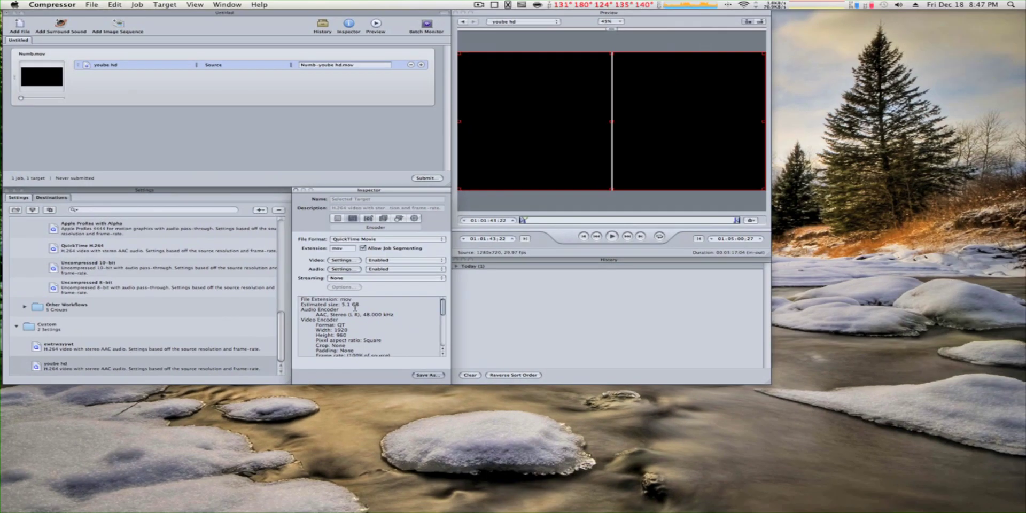
# Step: Adjust the data rate limit twice, removing a stray digit, and check the estimated size
pyautogui.click(355, 261)
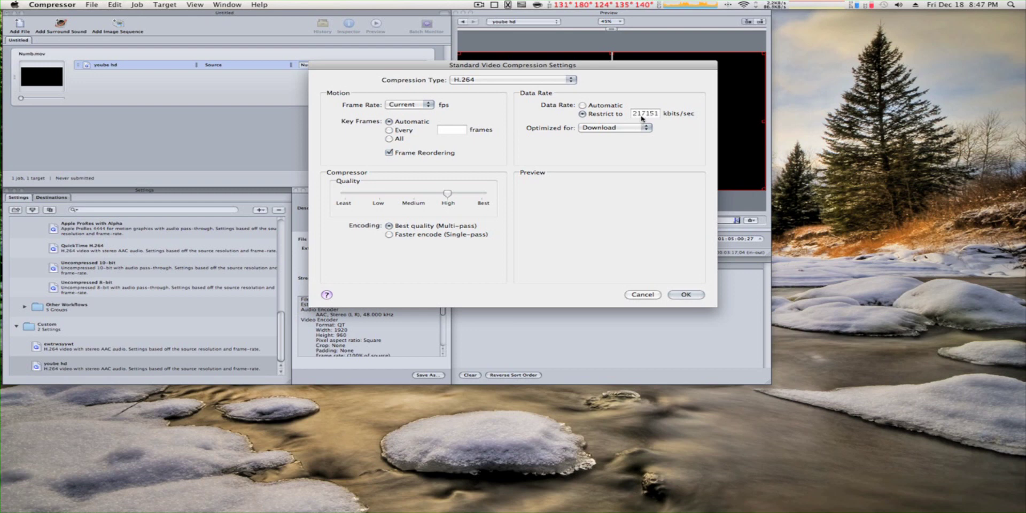
pyautogui.click(642, 116)
pyautogui.click(676, 295)
pyautogui.click(350, 261)
pyautogui.click(639, 116)
pyautogui.press('BackSpace')
pyautogui.click(688, 295)
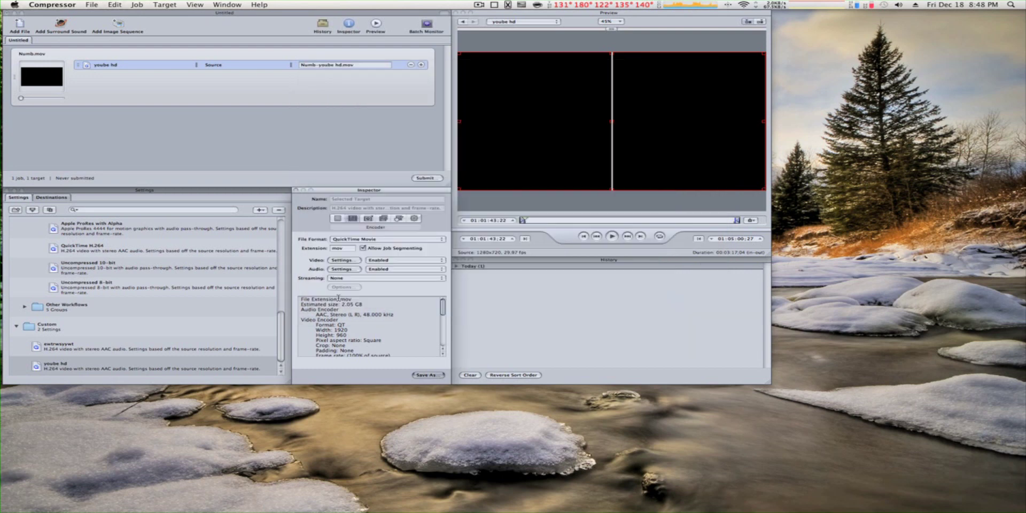
# Step: Cut the data rate to 7151 kbits/sec by deleting its leading 8, then edit it again
pyautogui.click(350, 260)
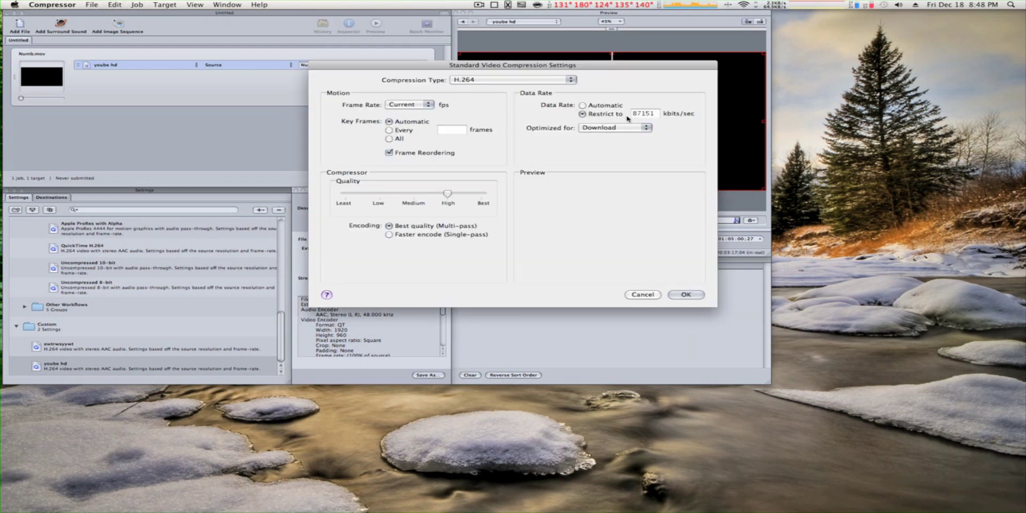
pyautogui.click(637, 115)
pyautogui.press('BackSpace')
pyautogui.click(686, 295)
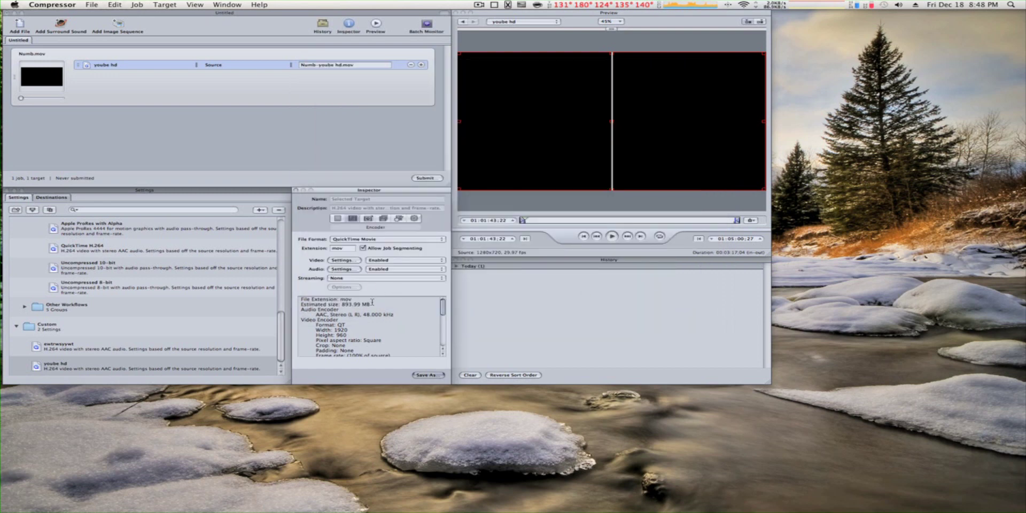
pyautogui.click(336, 261)
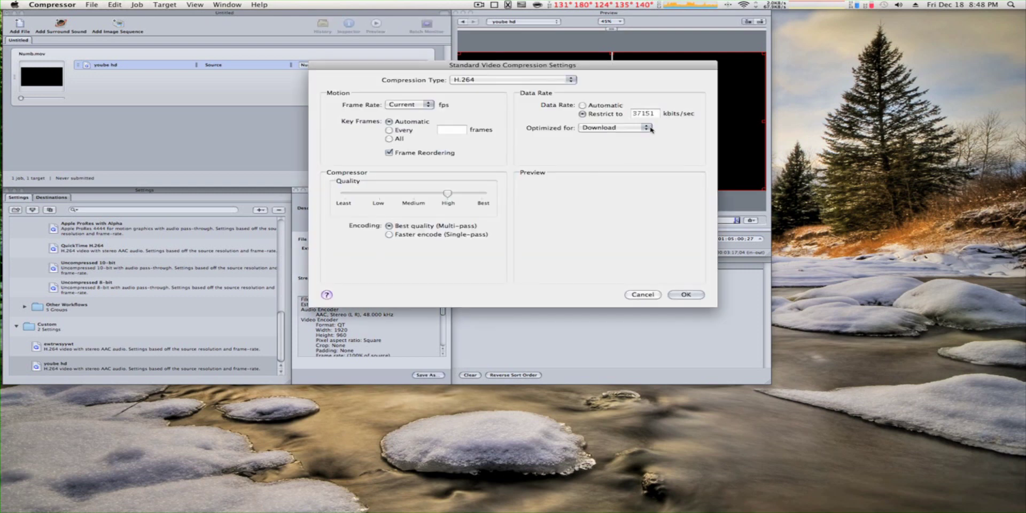
pyautogui.click(637, 116)
pyautogui.press('BackSpace')
# Step: Finish the data rate entry for a 412.72 MB estimate, then start and cancel a batch submission
pyautogui.write('1')
pyautogui.press('Return')
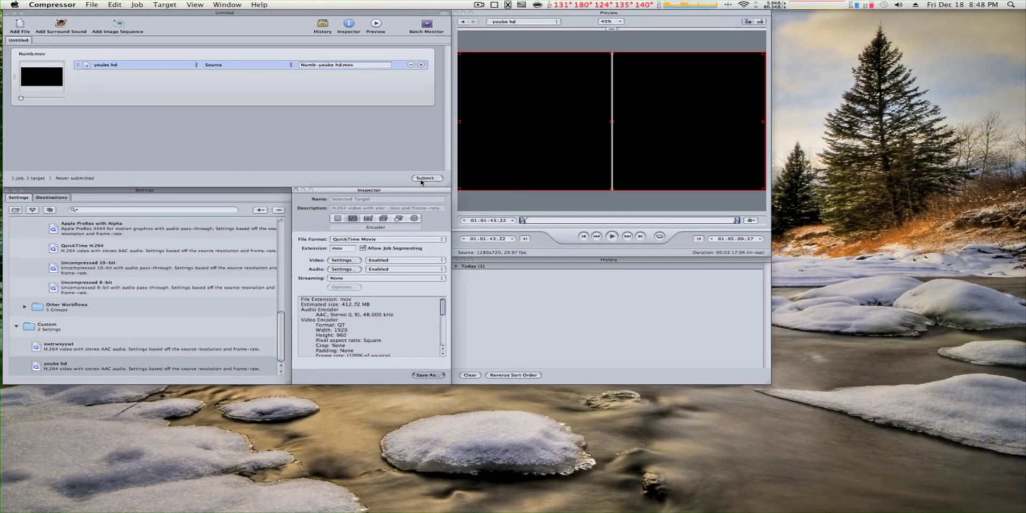
pyautogui.click(426, 178)
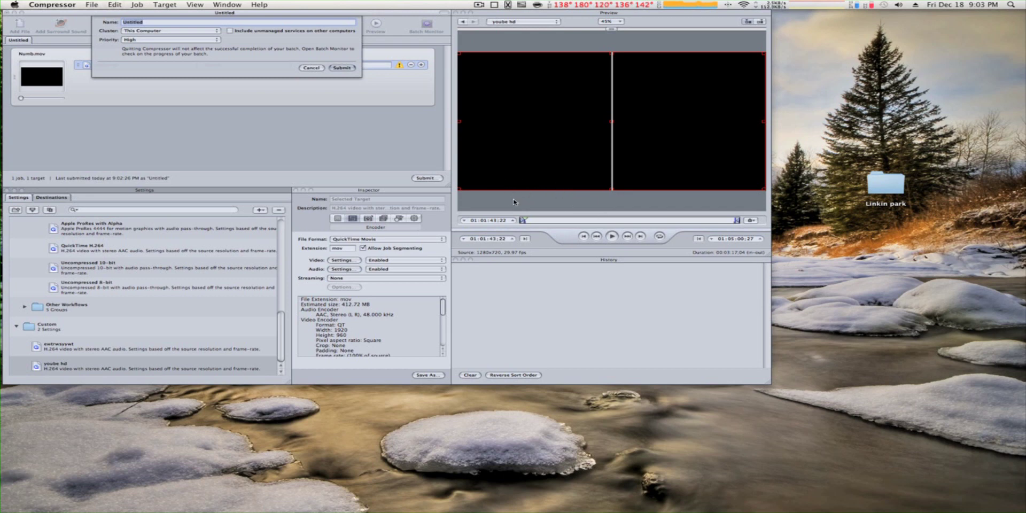
pyautogui.click(304, 67)
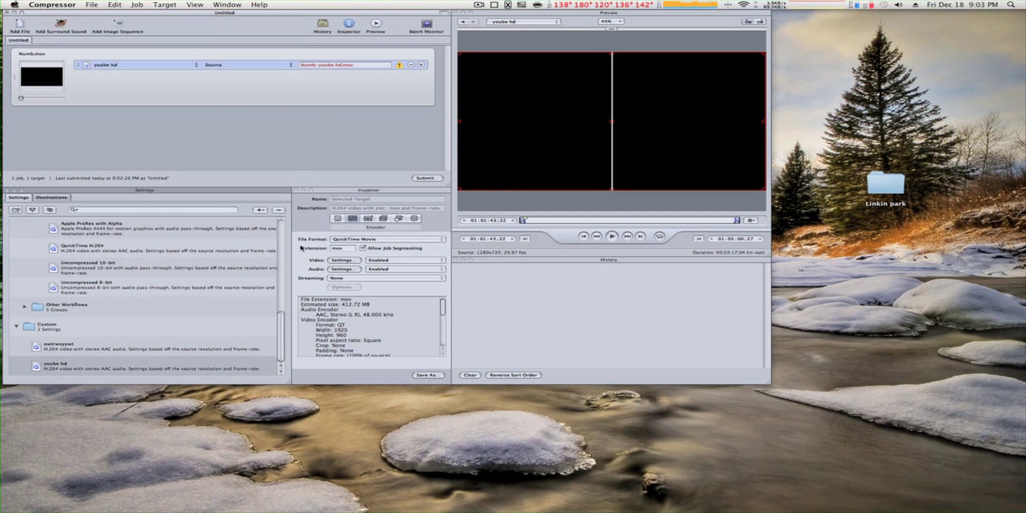
# Step: Review the video settings' data rate without changes, then submit the Numb.mov batch at High priority
pyautogui.click(342, 260)
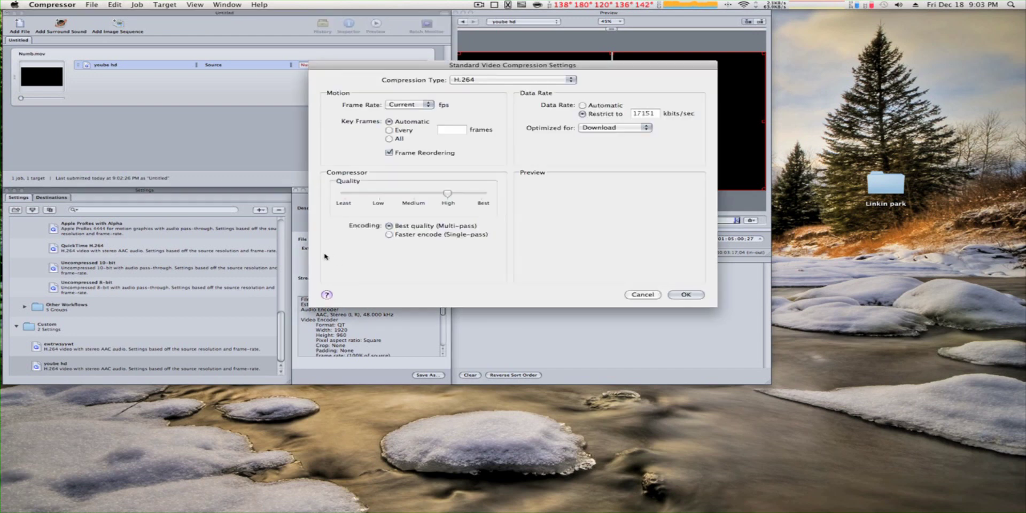
pyautogui.click(650, 113)
pyautogui.click(647, 296)
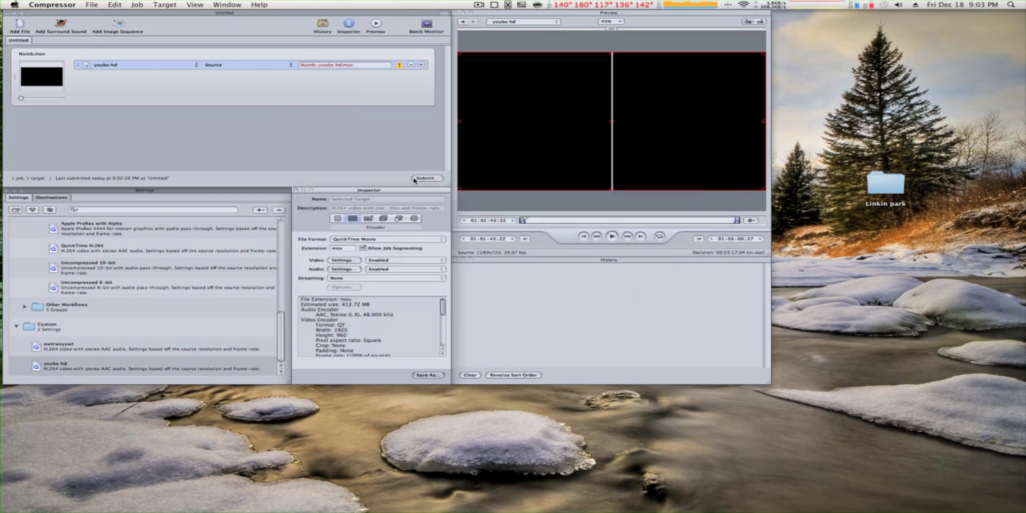
pyautogui.click(425, 178)
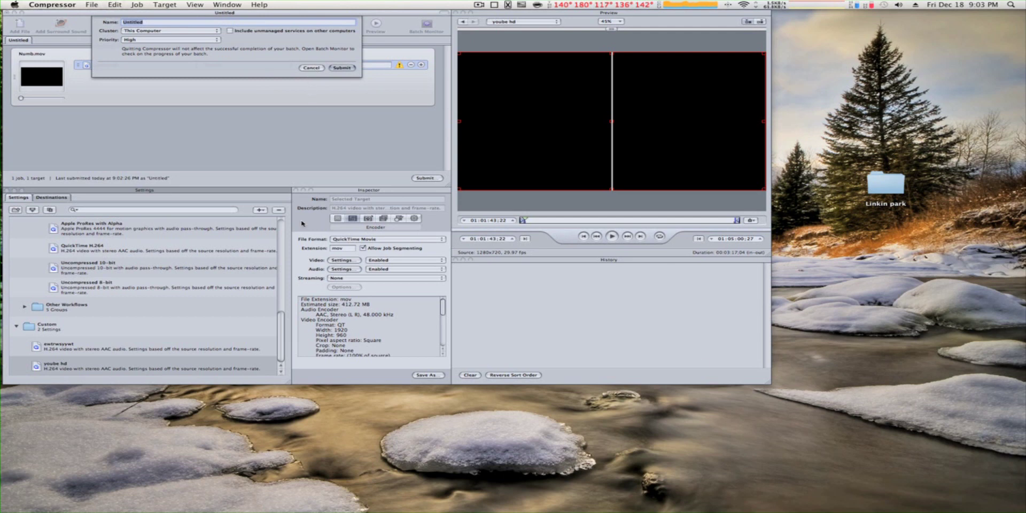
pyautogui.click(339, 67)
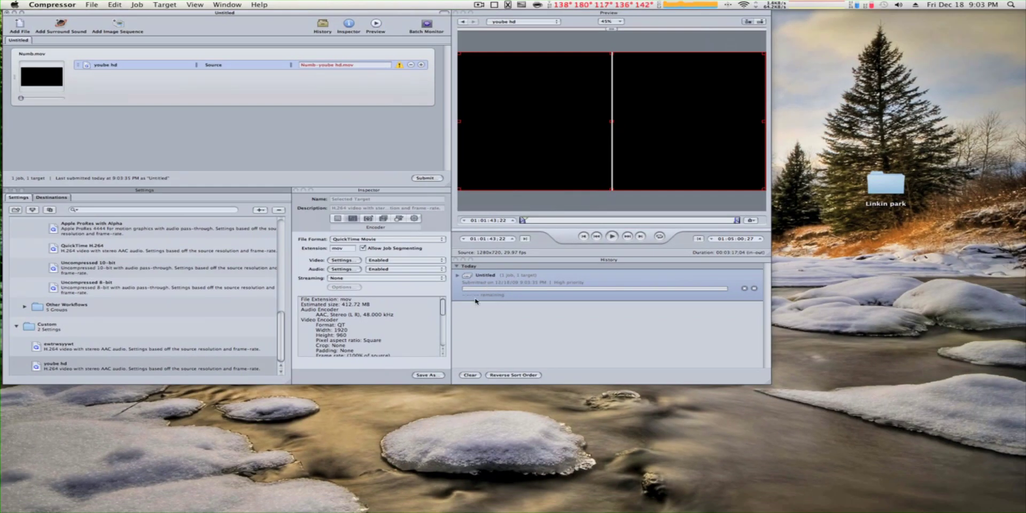
pyautogui.doubleClick(886, 185)
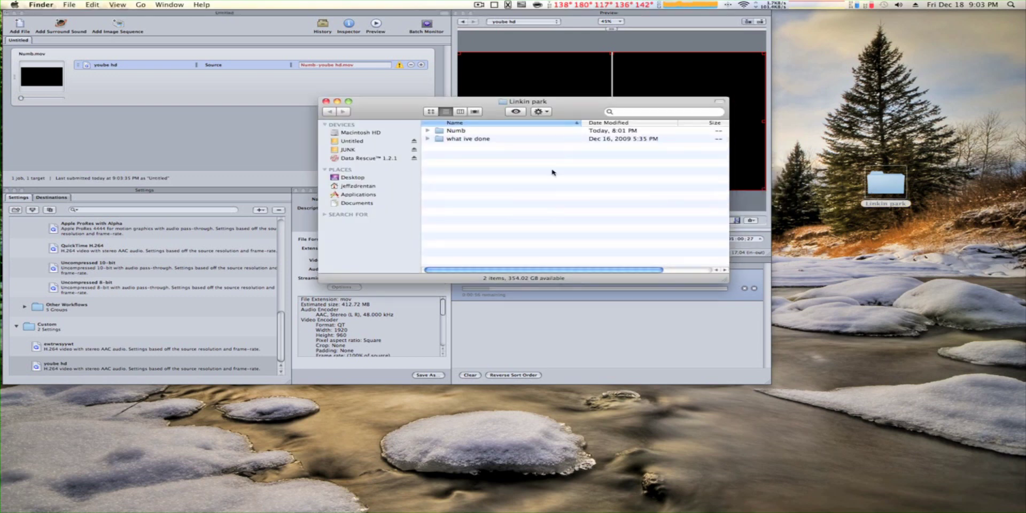
pyautogui.doubleClick(446, 132)
pyautogui.doubleClick(442, 147)
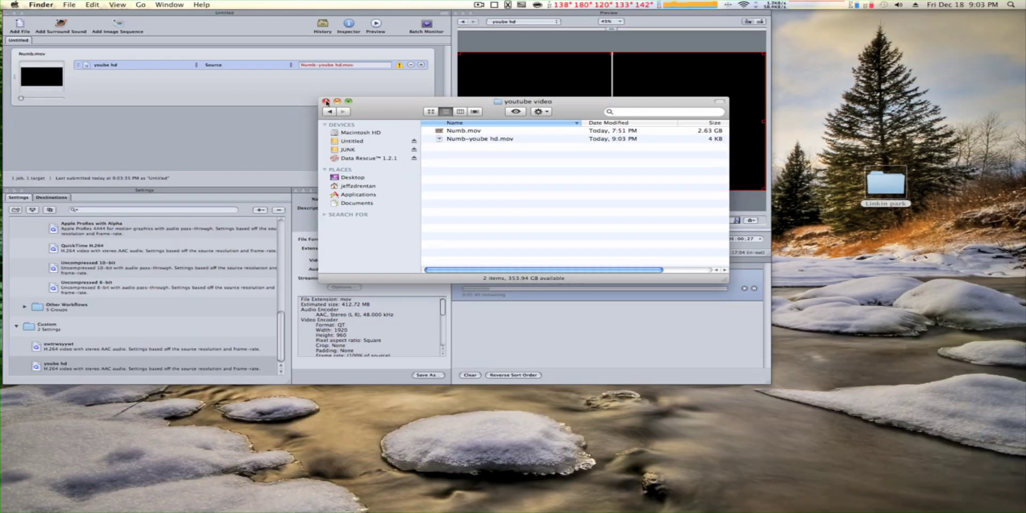
pyautogui.click(326, 101)
pyautogui.click(545, 342)
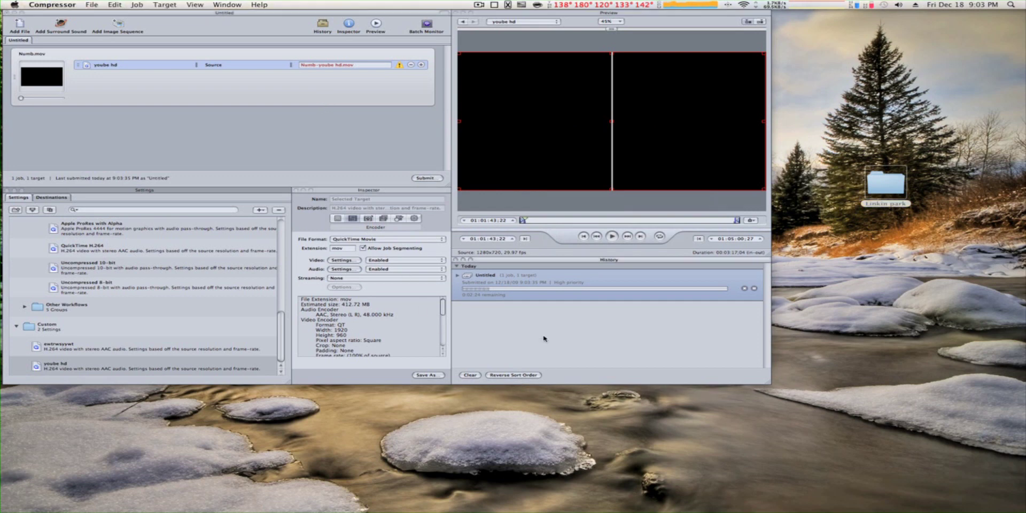
pyautogui.rightClick(220, 65)
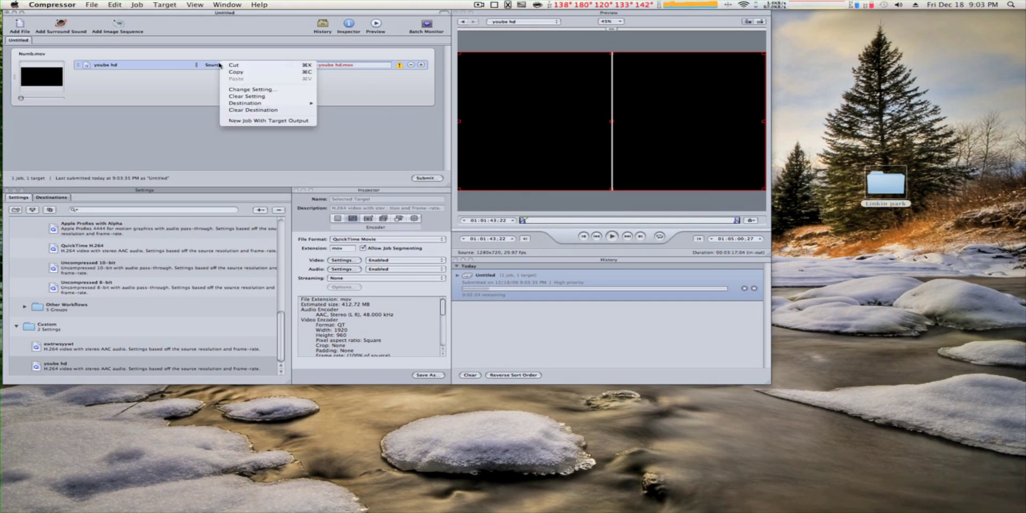
pyautogui.click(219, 65)
pyautogui.rightClick(218, 65)
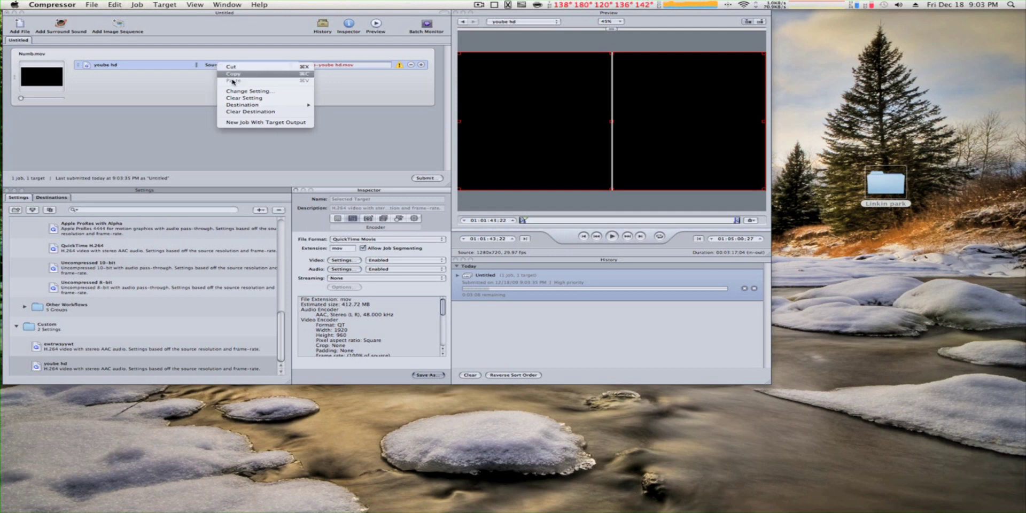
pyautogui.moveTo(270, 106)
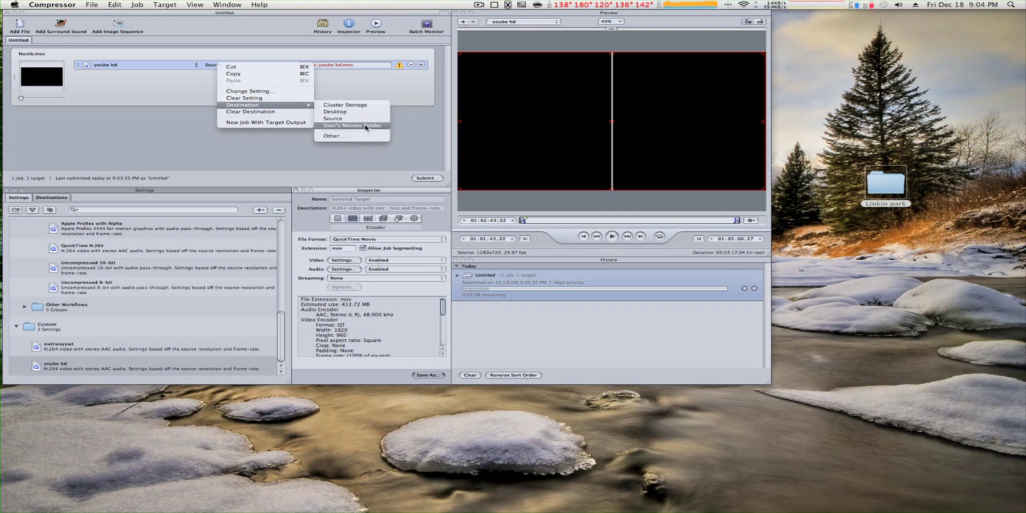
pyautogui.click(224, 138)
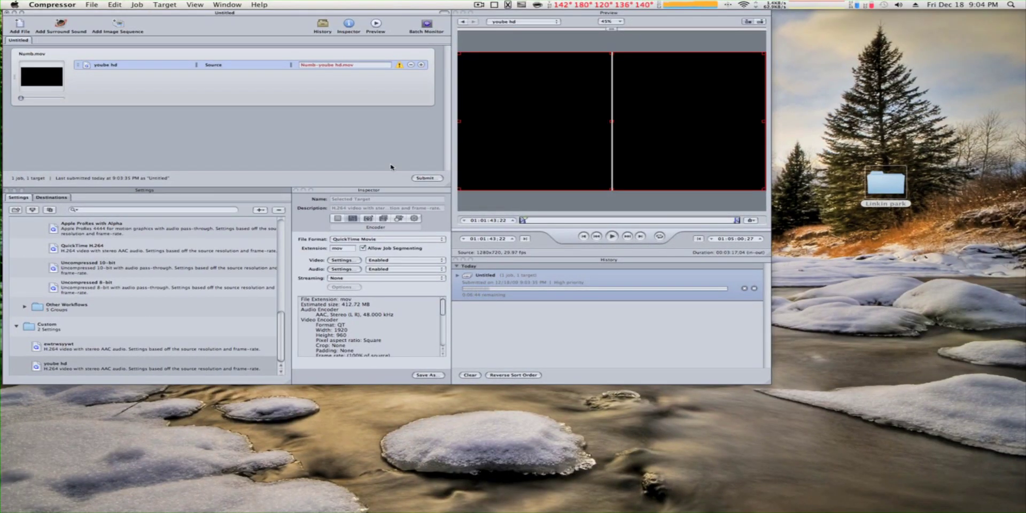
pyautogui.click(67, 3)
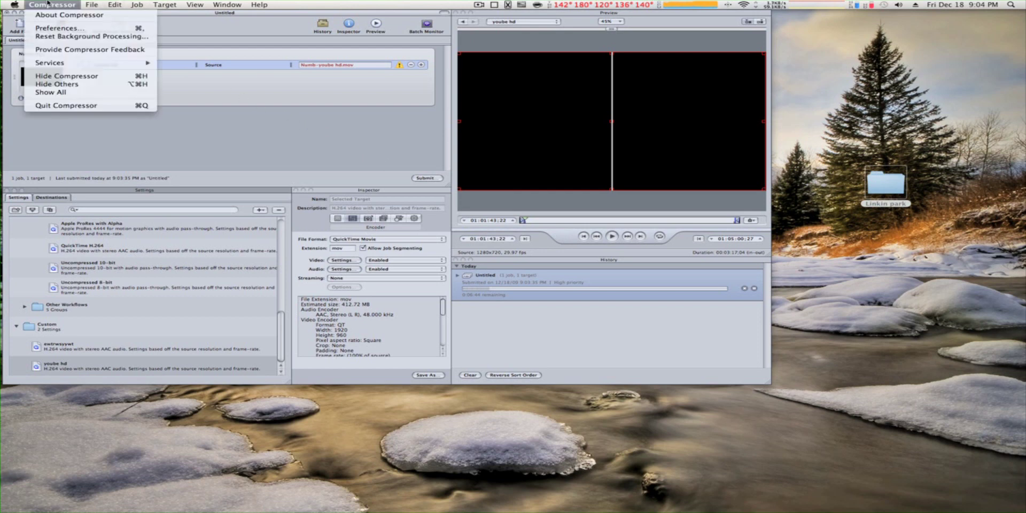
pyautogui.click(98, 119)
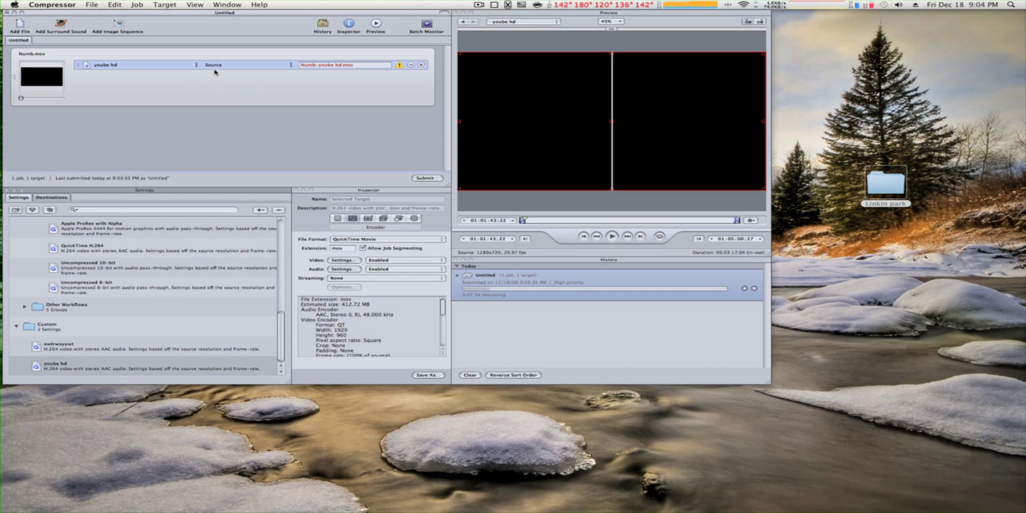
pyautogui.moveTo(379, 507)
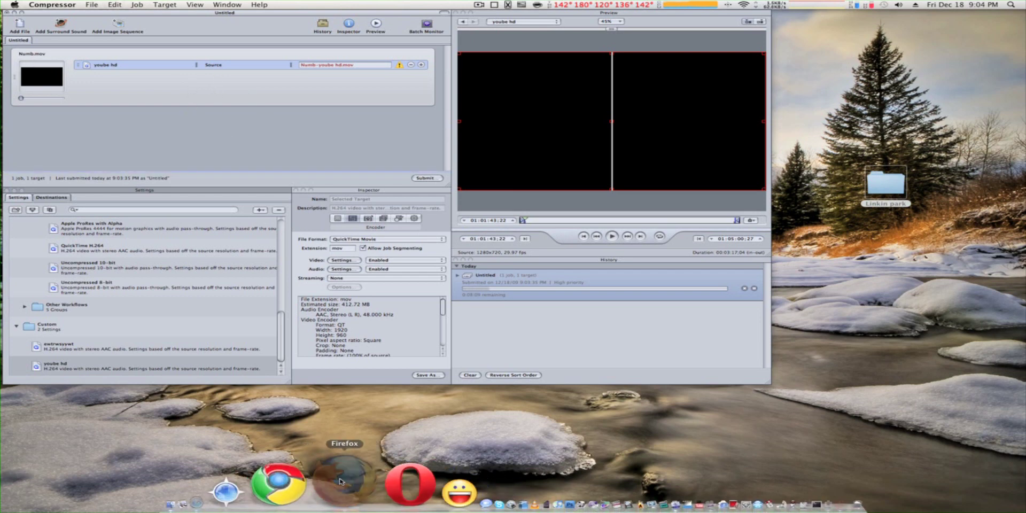
# Step: Bring Firefox to the front, showing YouTube's Video File Upload page
pyautogui.click(340, 481)
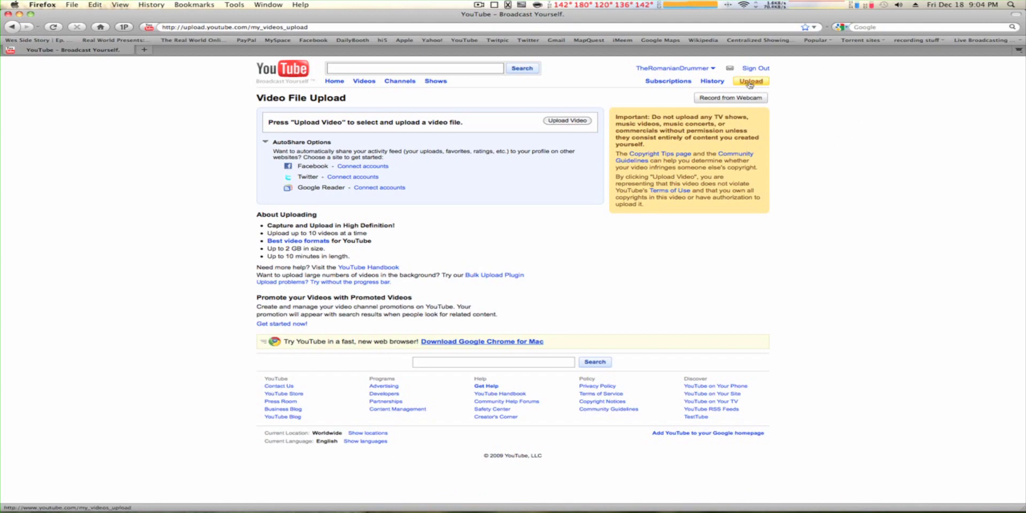